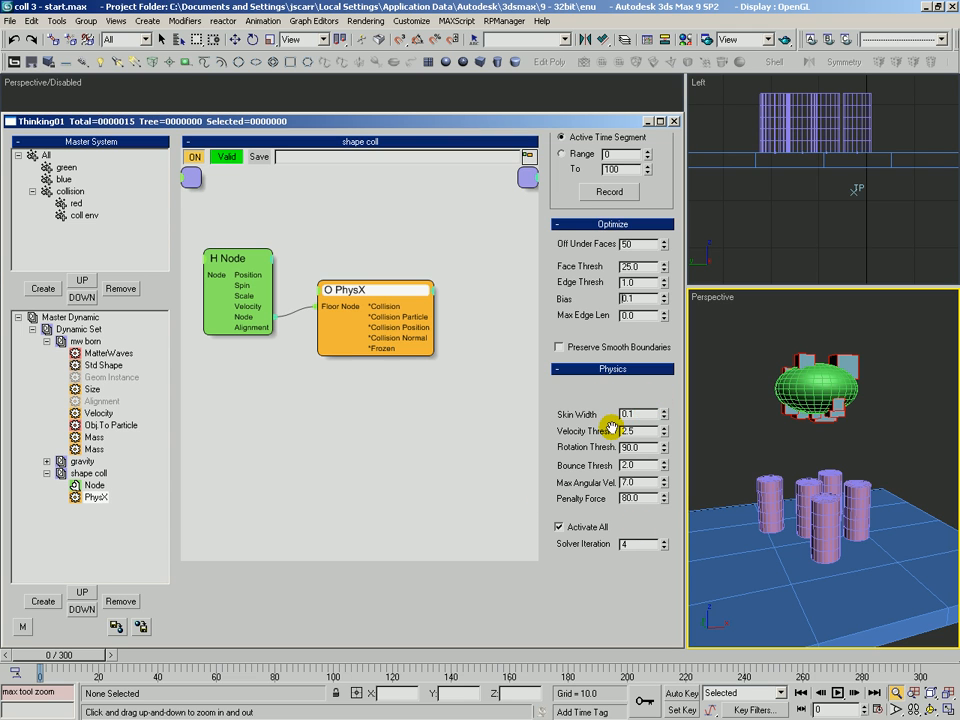
- Examine the PhysX operator's Skin Width, Velocity Thresh., Rotation Thresh. and Bounce Thresh settings against the cylinders in the scene
double_click(642, 415)
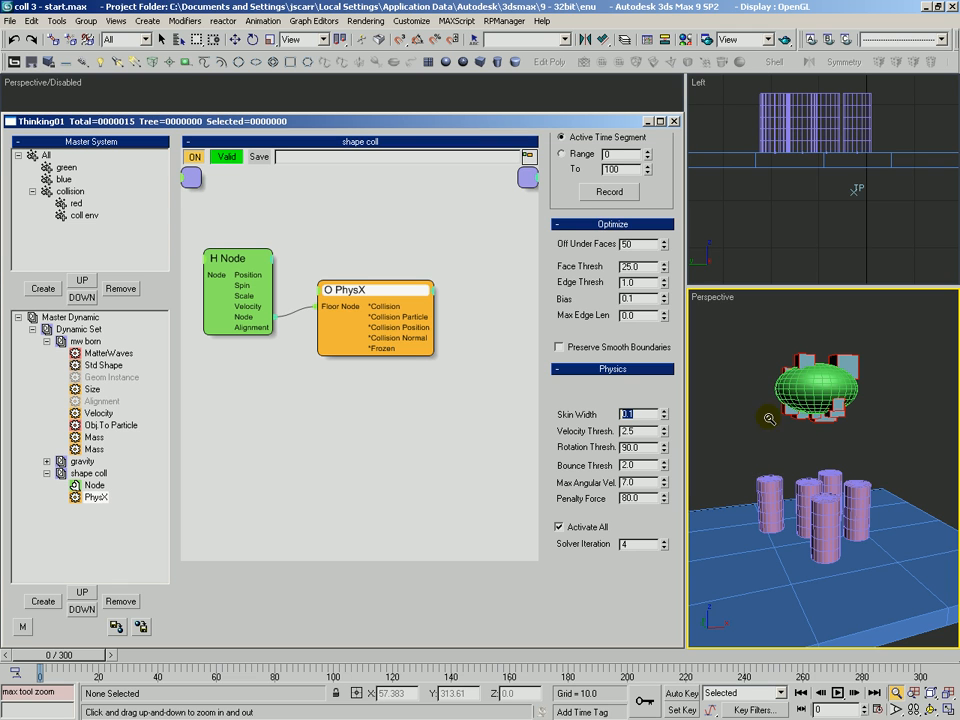
double_click(630, 431)
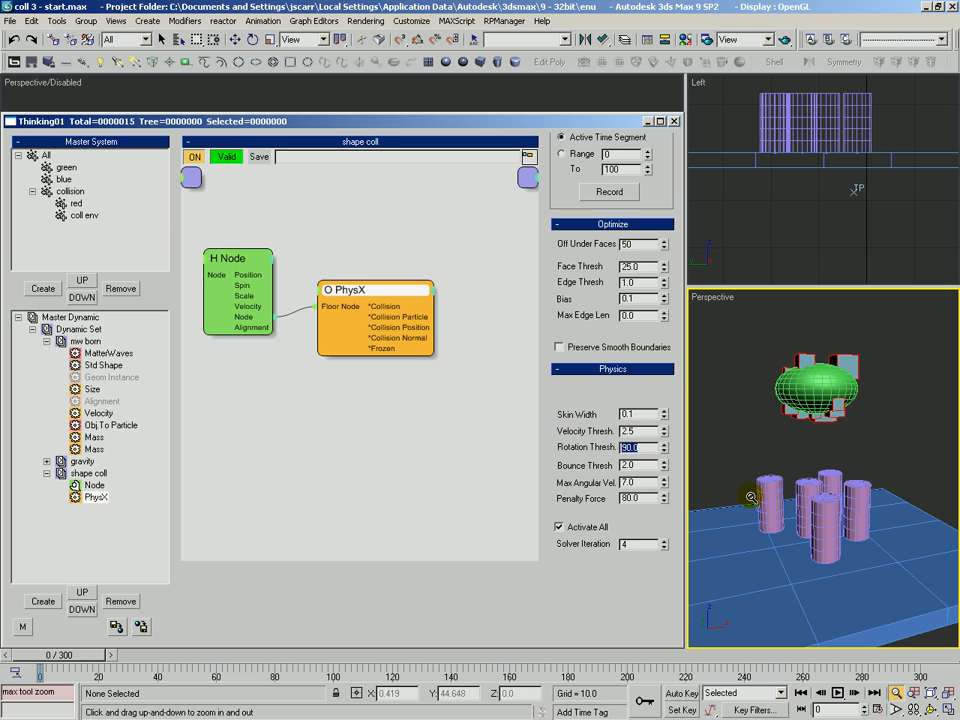
scroll(797, 439, "up", 3)
middle_click_drag(797, 530, 602, 375)
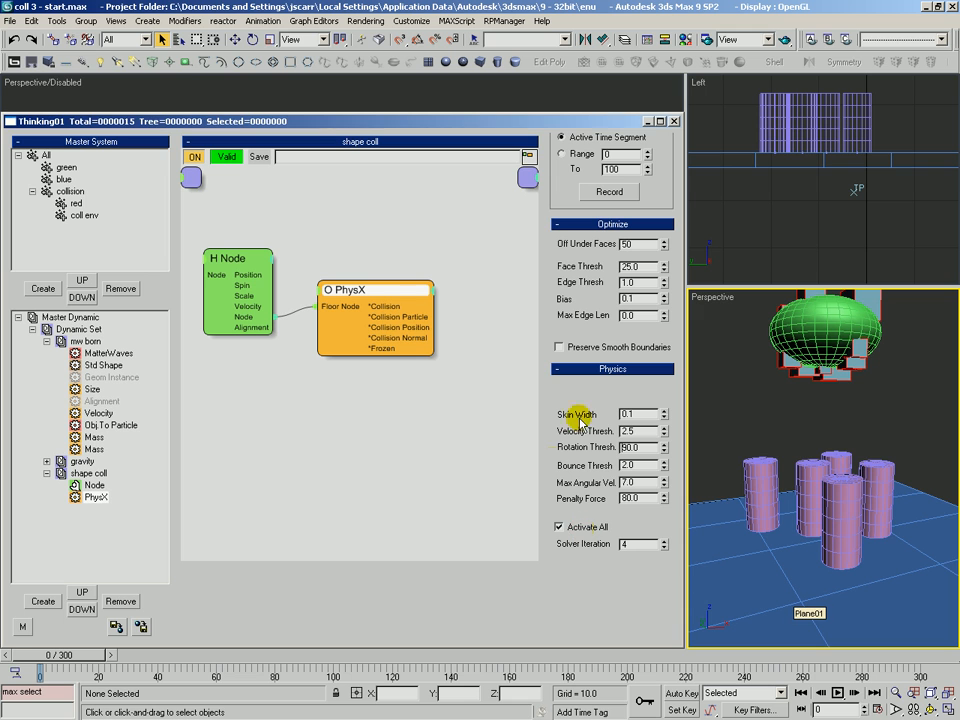
double_click(623, 465)
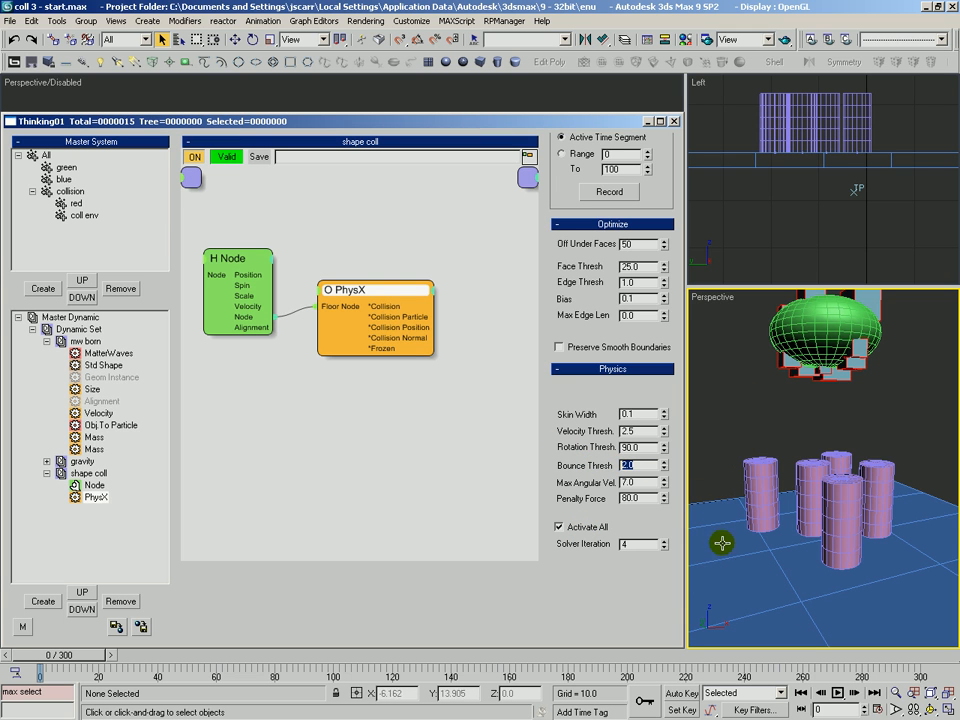
mouse_move(77, 656)
left_mouse_down()
mouse_move(192, 662)
mouse_move(141, 665)
mouse_move(190, 662)
mouse_move(157, 668)
mouse_move(300, 668)
mouse_move(60, 658)
left_mouse_up()
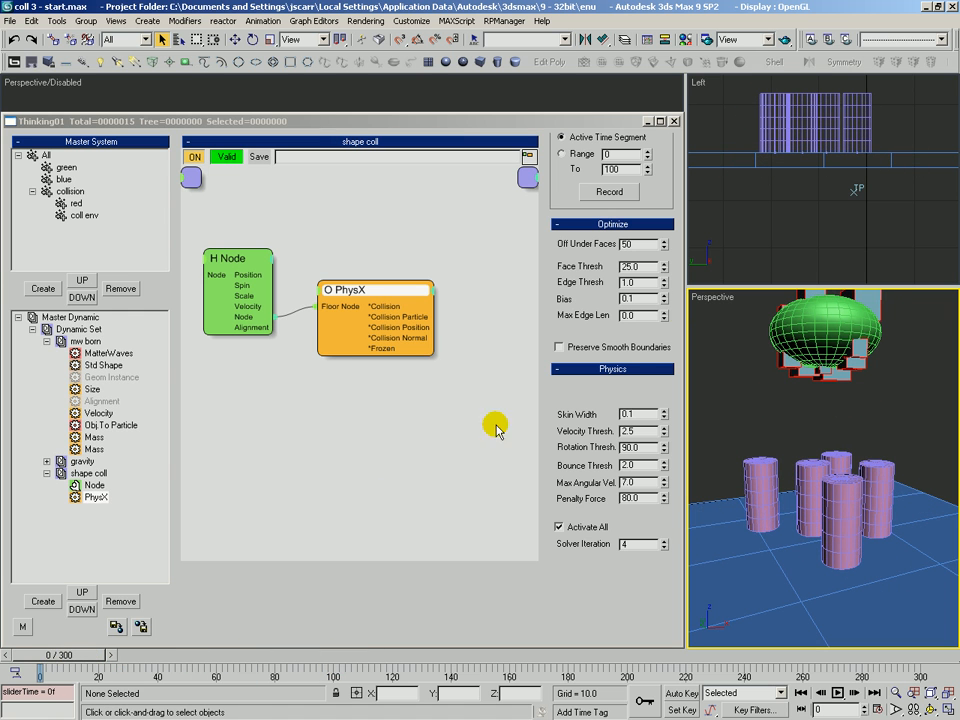
- Turn off floor Optimize for the PhysX operator and scrub the simulation to frame 60 for a closer look at the collisions
scroll(566, 436, "up", 4)
scroll(566, 436, "up", 6)
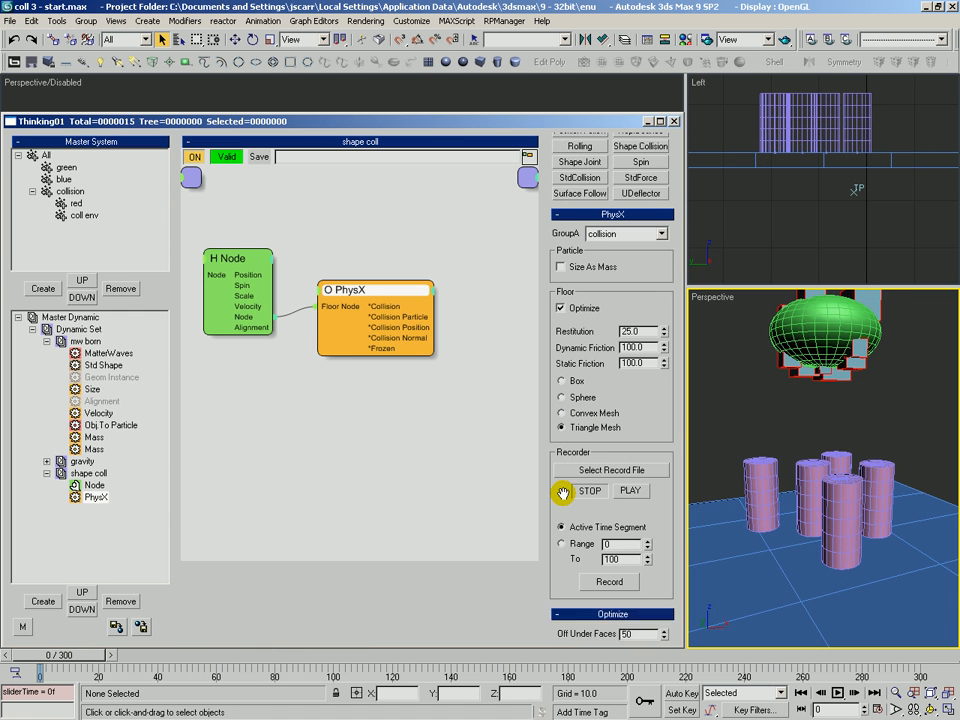
left_click_drag(64, 658, 216, 678)
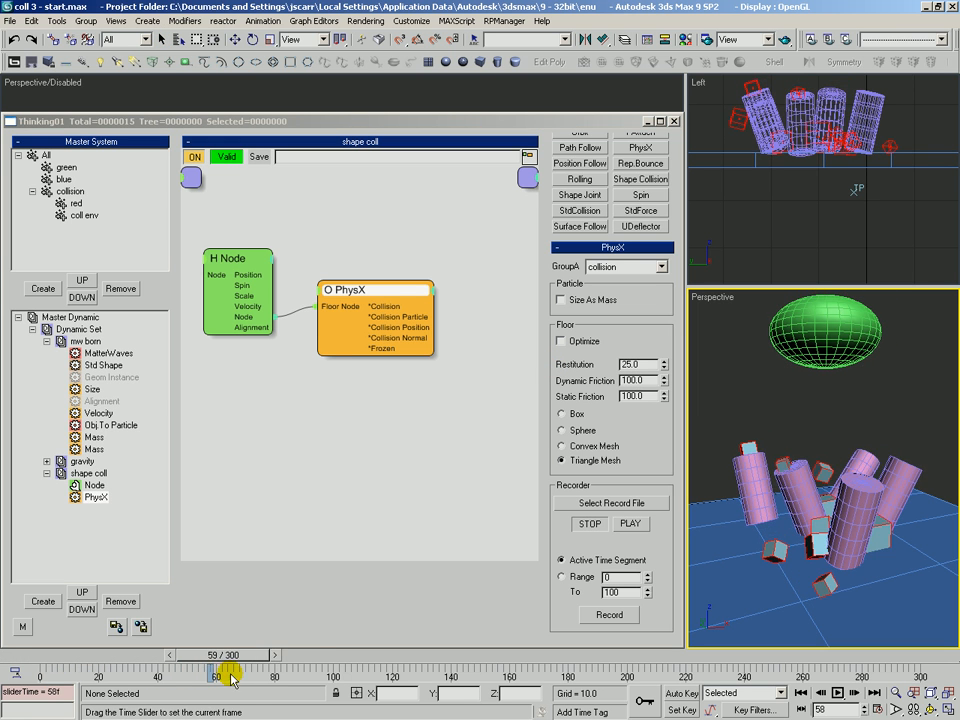
middle_click_drag(763, 484, 780, 434)
scroll(782, 440, "up", 3)
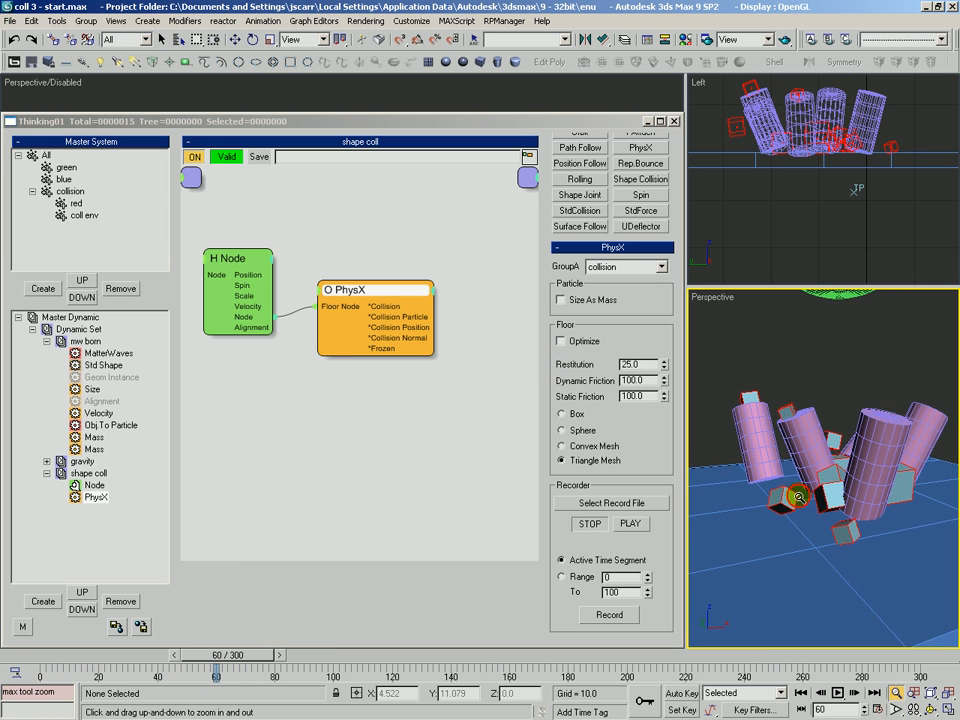
- Raise the PhysX operator's Bounce Thresh to 3.54
left_click(452, 293)
scroll(625, 400, "down", 12)
scroll(633, 316, "up", 2)
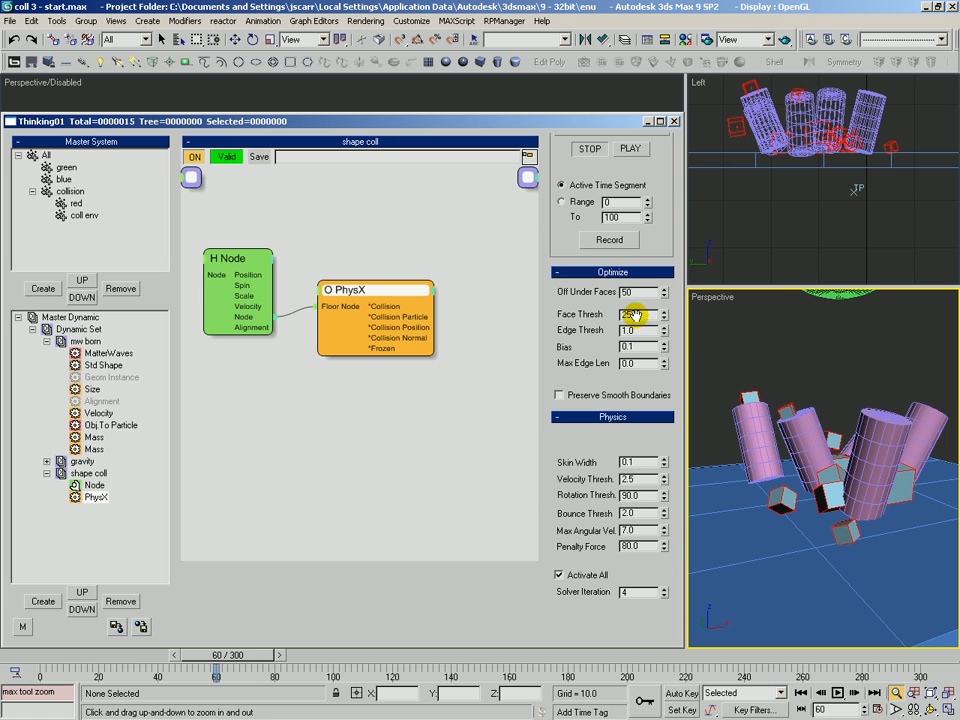
left_click(638, 507)
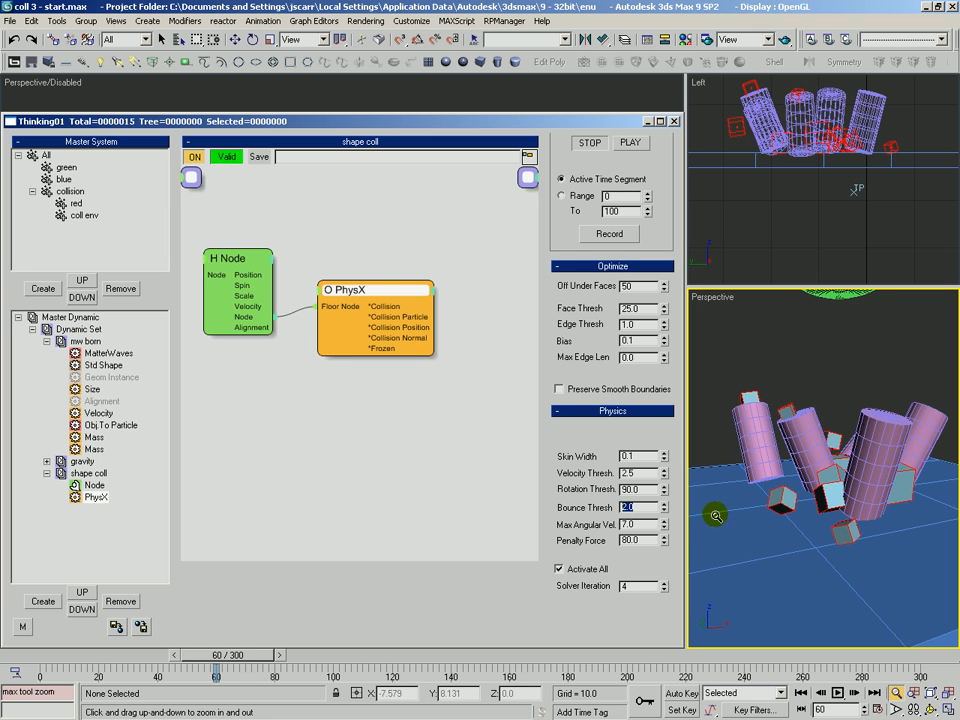
left_click_drag(663, 510, 681, 386)
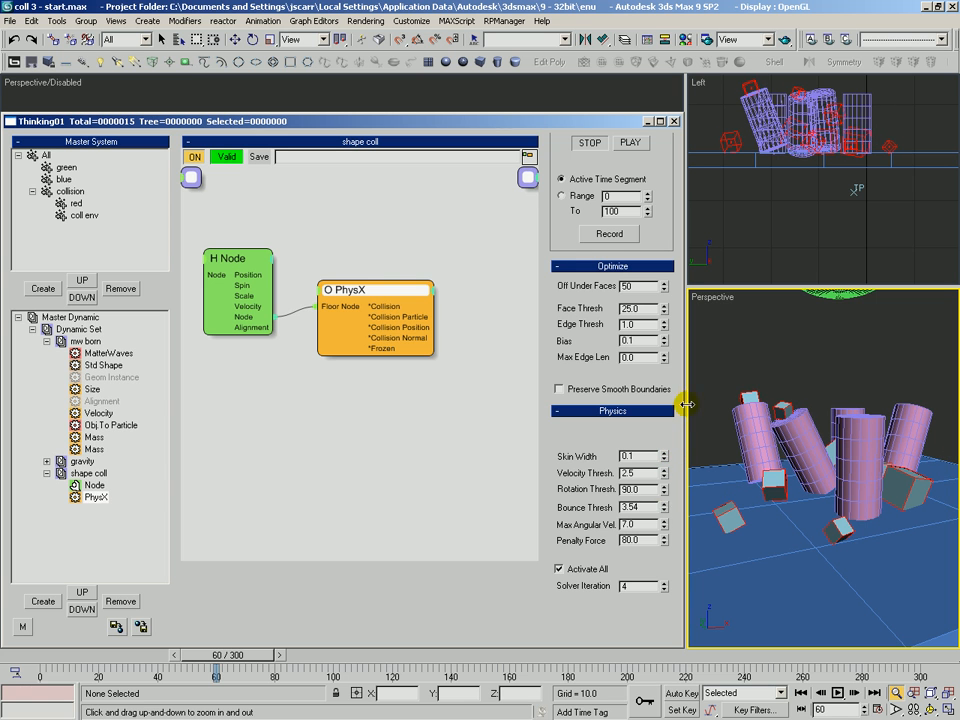
- Set the Bounce Thresh to 50 and scrub the simulation to frame 117
double_click(645, 507)
type("5")
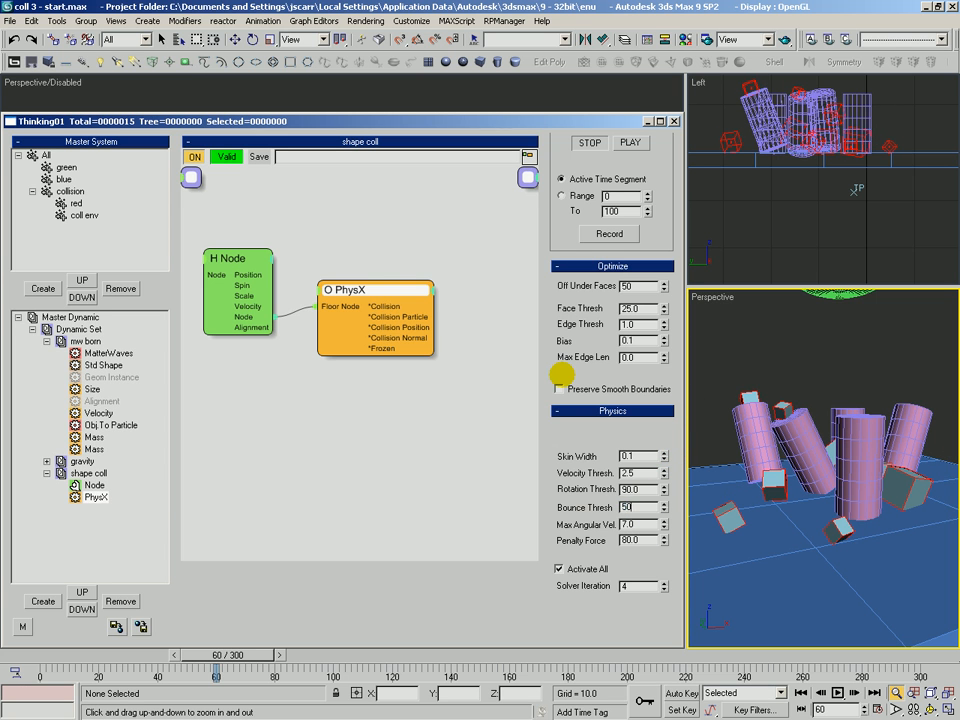
type("0")
key("Return")
left_click_drag(80, 656, 383, 692)
key("alt+z")
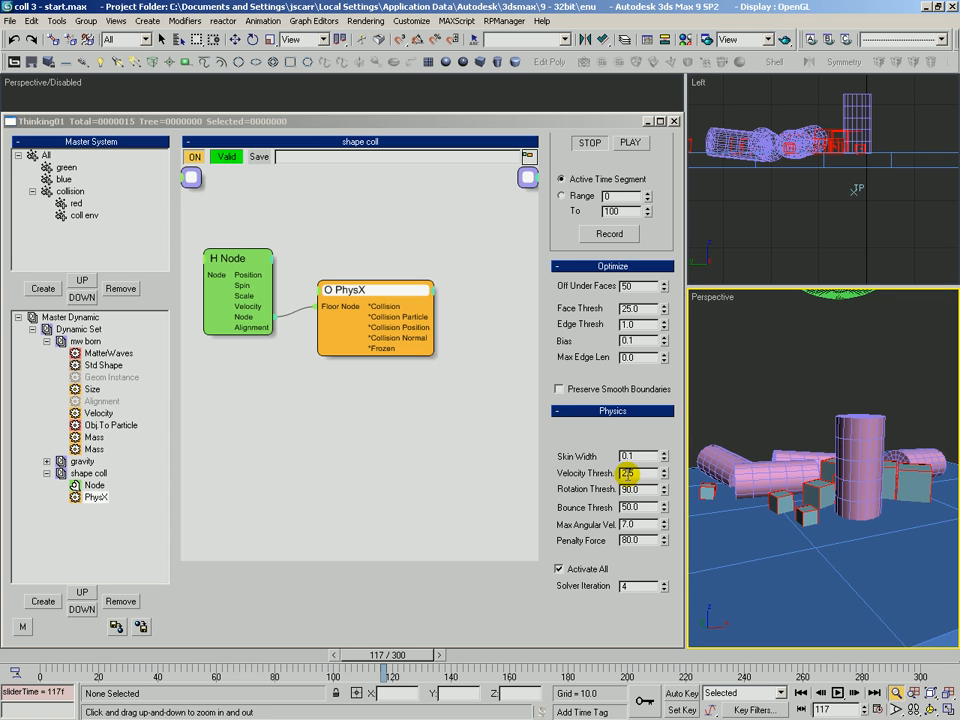
- Try Velocity Thresh. values of 3.05 and 1.0 in the PhysX physics settings
double_click(627, 474)
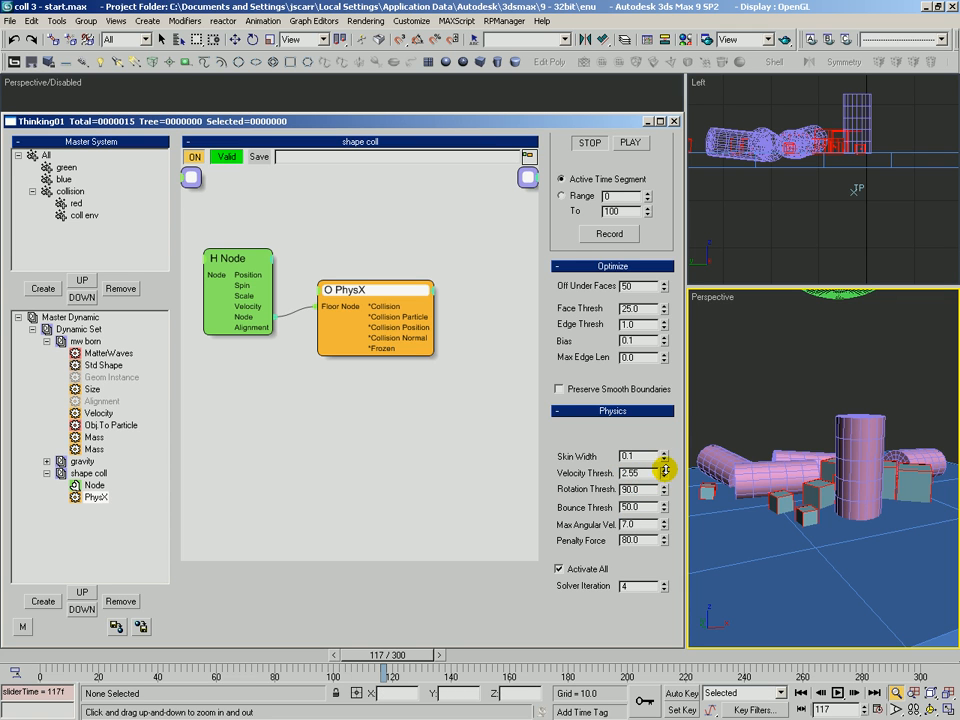
left_click_drag(672, 440, 672, 430)
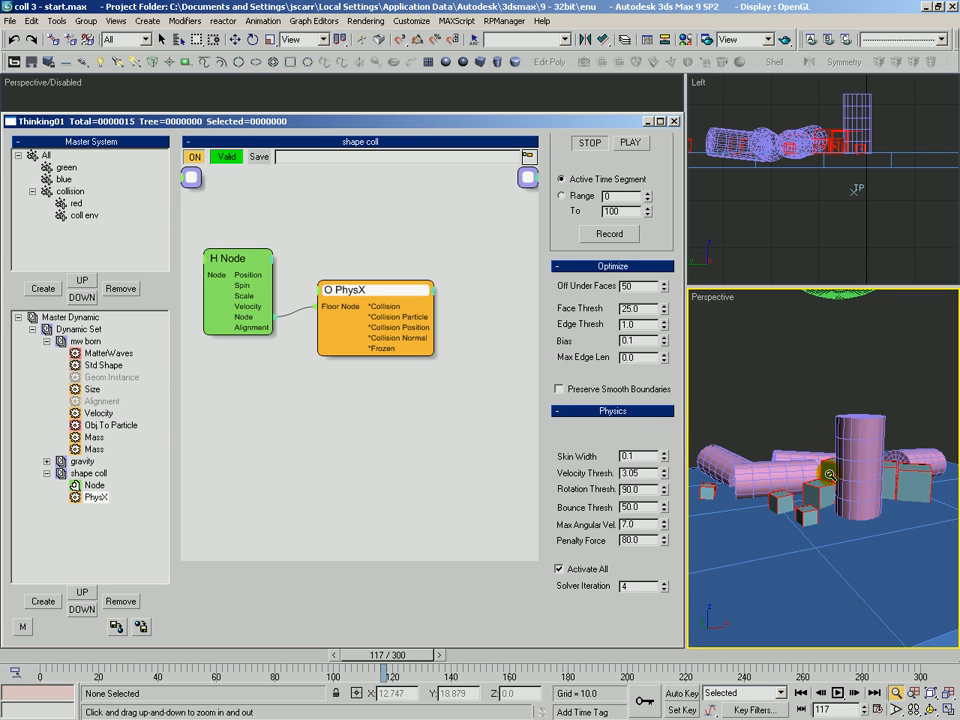
left_click_drag(664, 474, 664, 452)
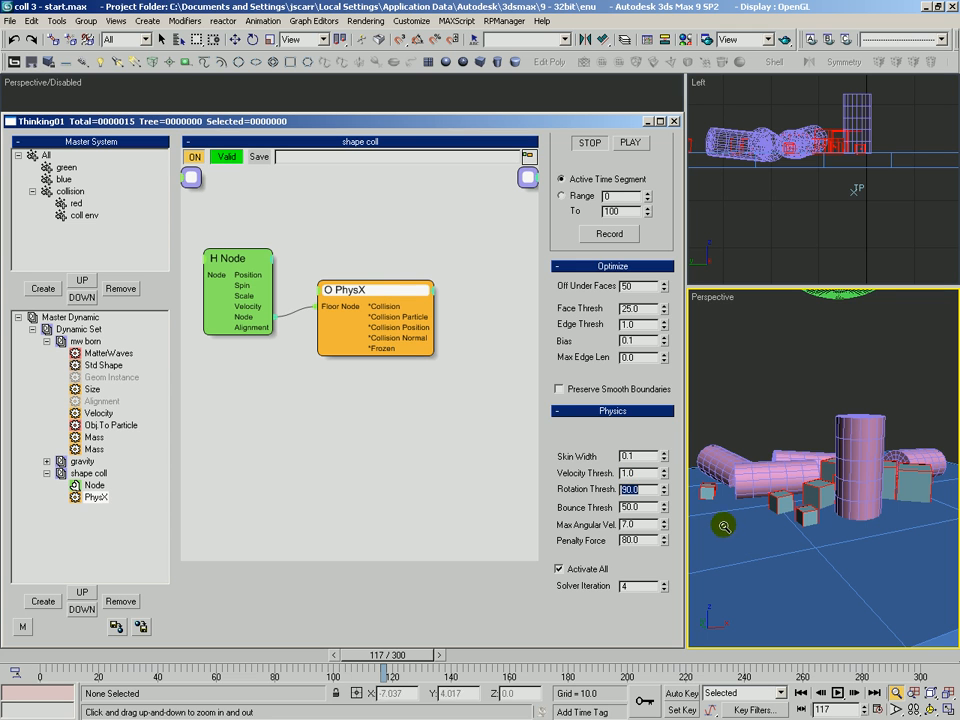
type("90")
- Set the Velocity Thresh. to 2.5 and the Bounce Thresh to 2.0
left_click(638, 473)
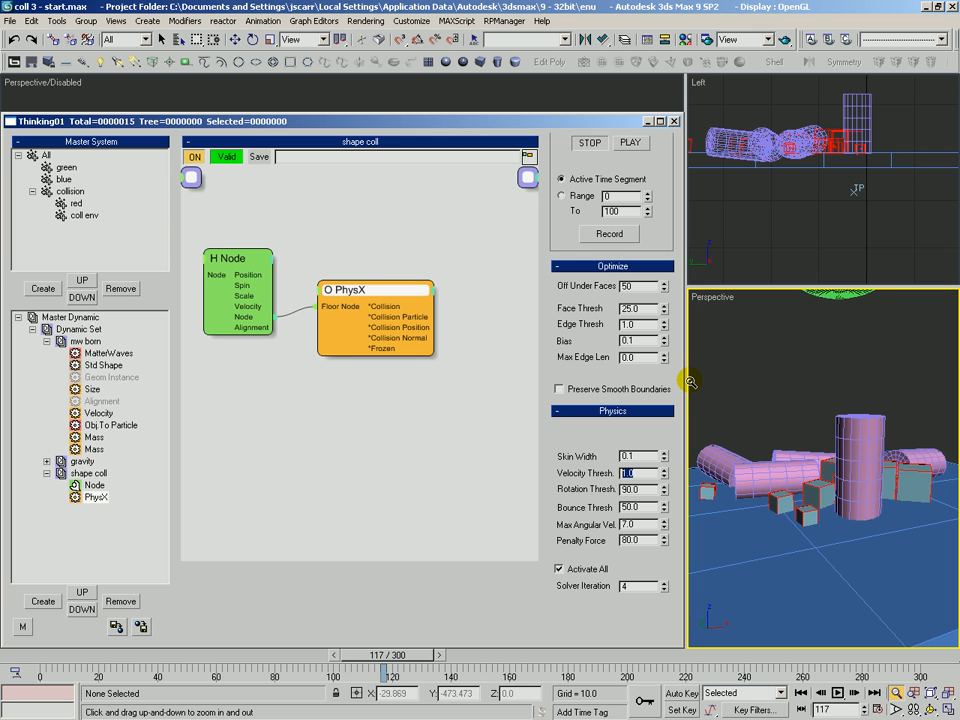
scroll(585, 455, "down", 1)
key("Tab")
key("Tab")
type("2")
key("Tab")
scroll(560, 380, "down", 1)
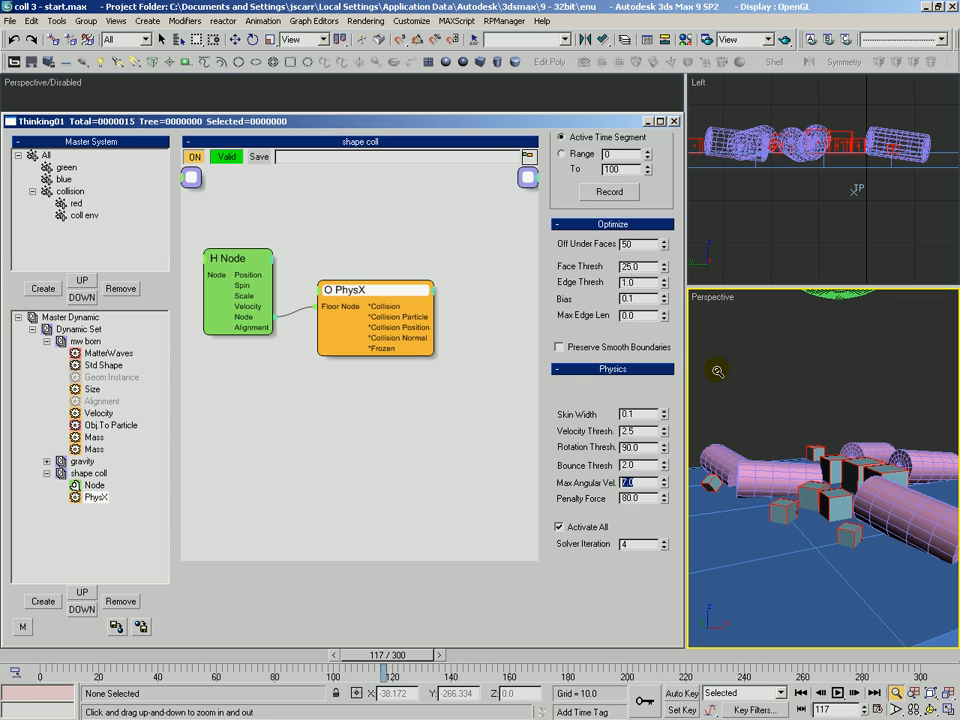
- Examine the Penalty Force and threshold settings in relation to the fallen cylinders and cubes around frame 120
key("Tab")
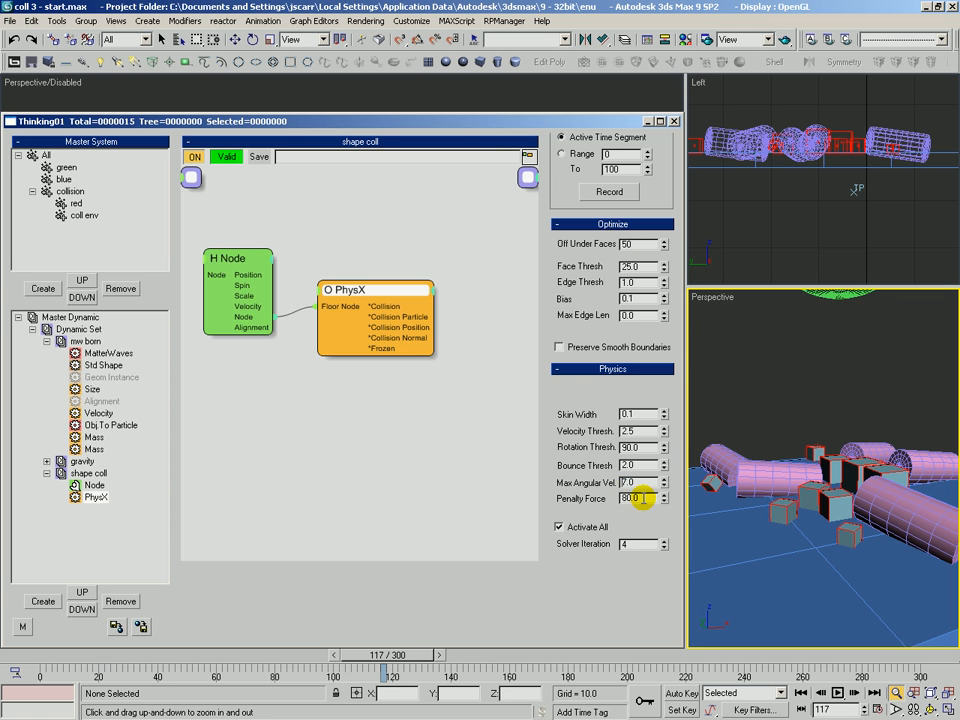
type("30")
key("Return")
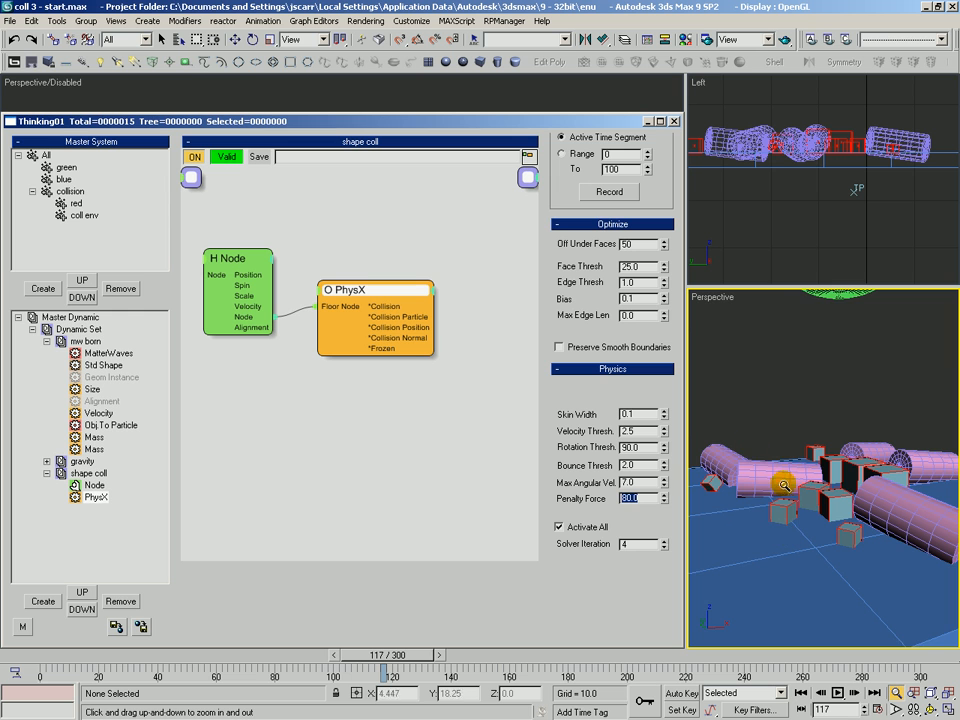
middle_click_drag(788, 485, 783, 505, "alt")
right_click(707, 507)
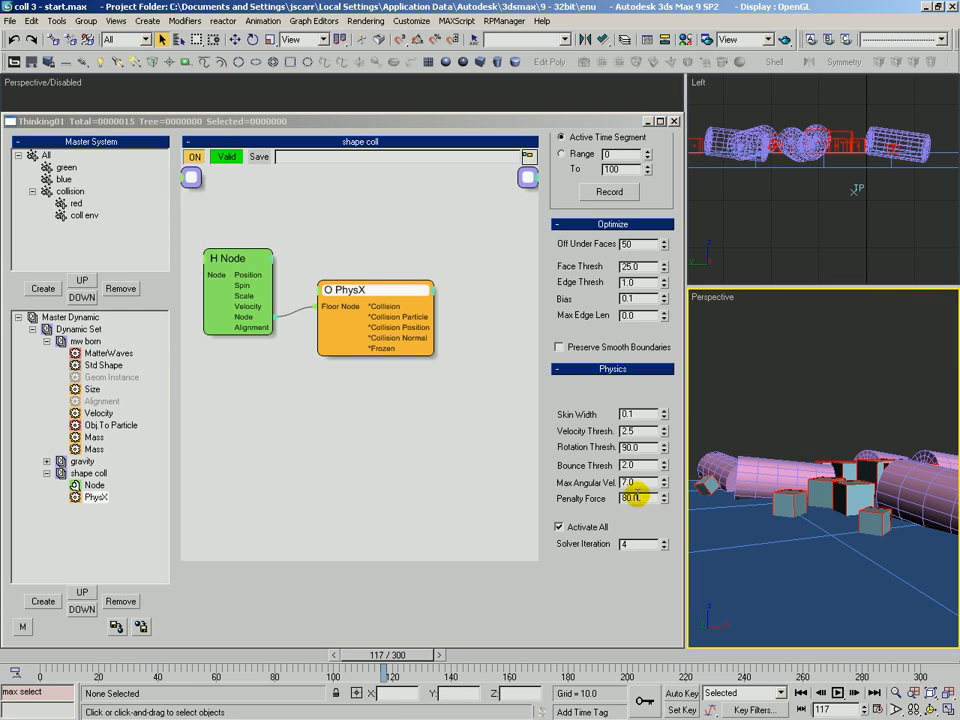
double_click(630, 498)
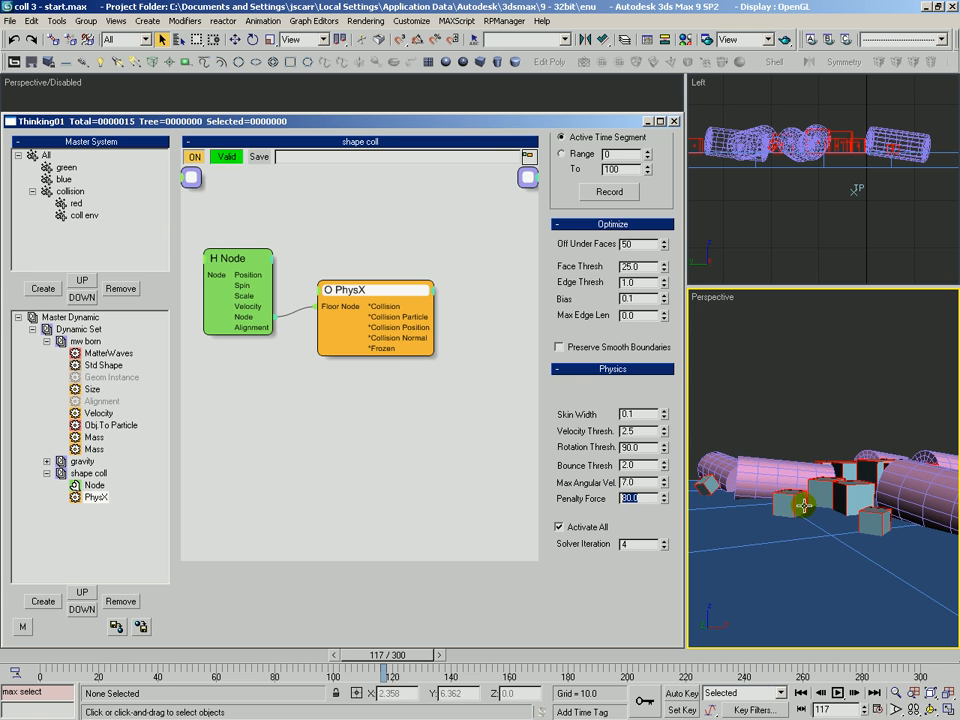
mouse_move(420, 656)
left_mouse_down()
mouse_move(473, 655)
mouse_move(422, 663)
left_mouse_up()
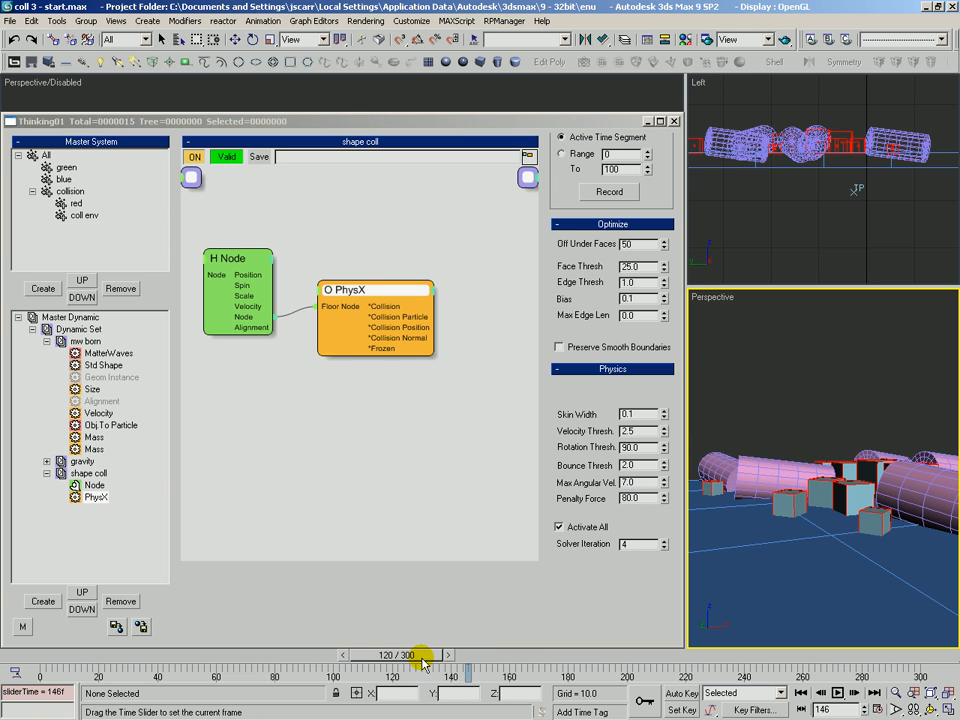
double_click(636, 498)
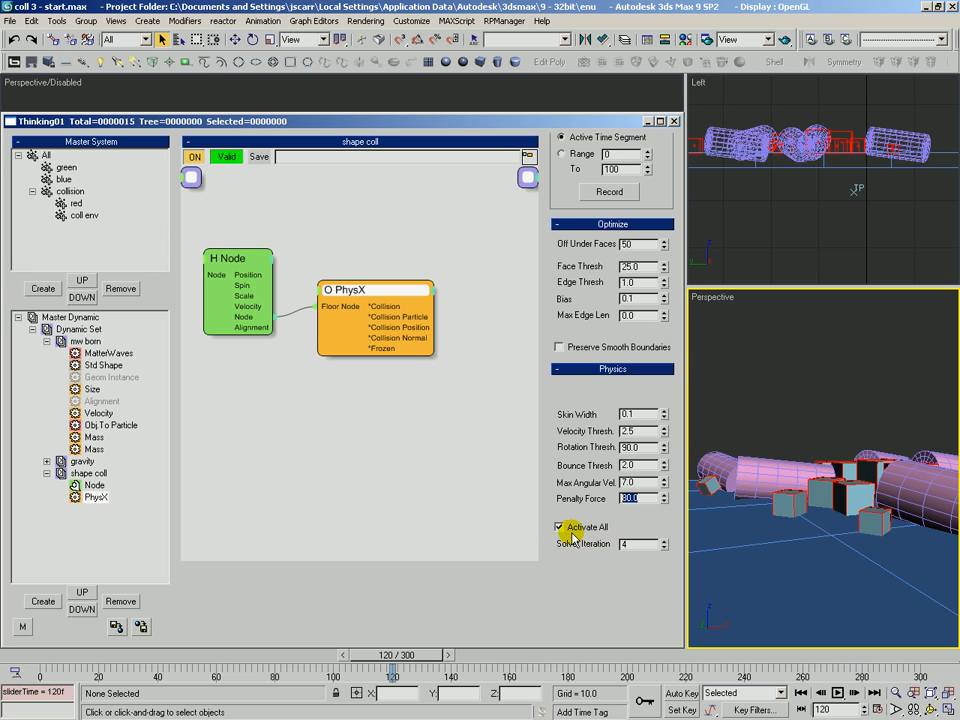
left_click(626, 431)
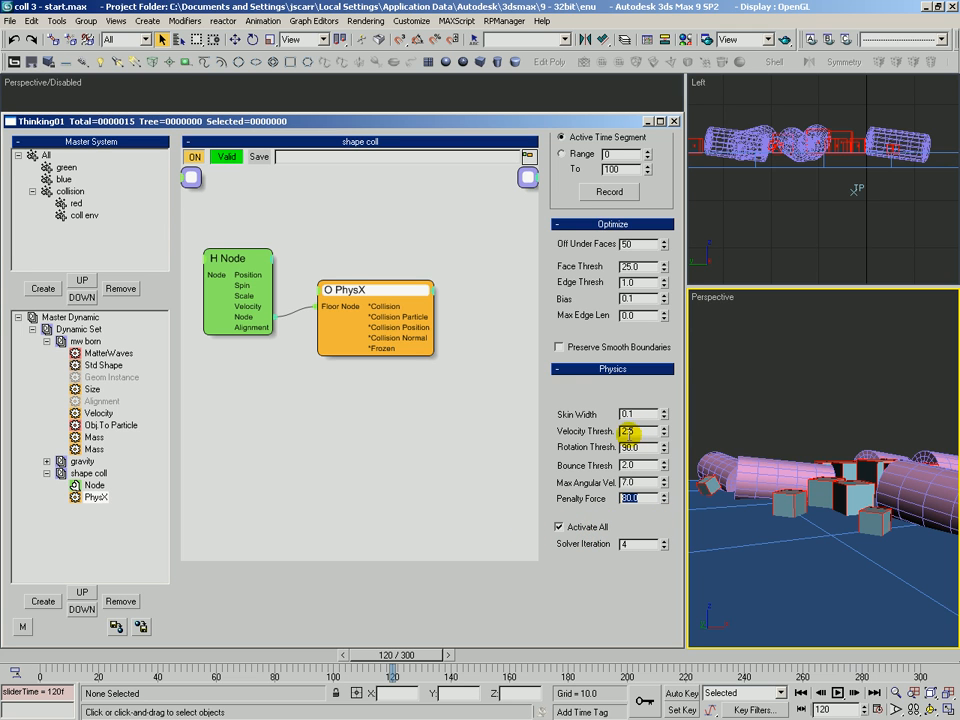
left_click(636, 446)
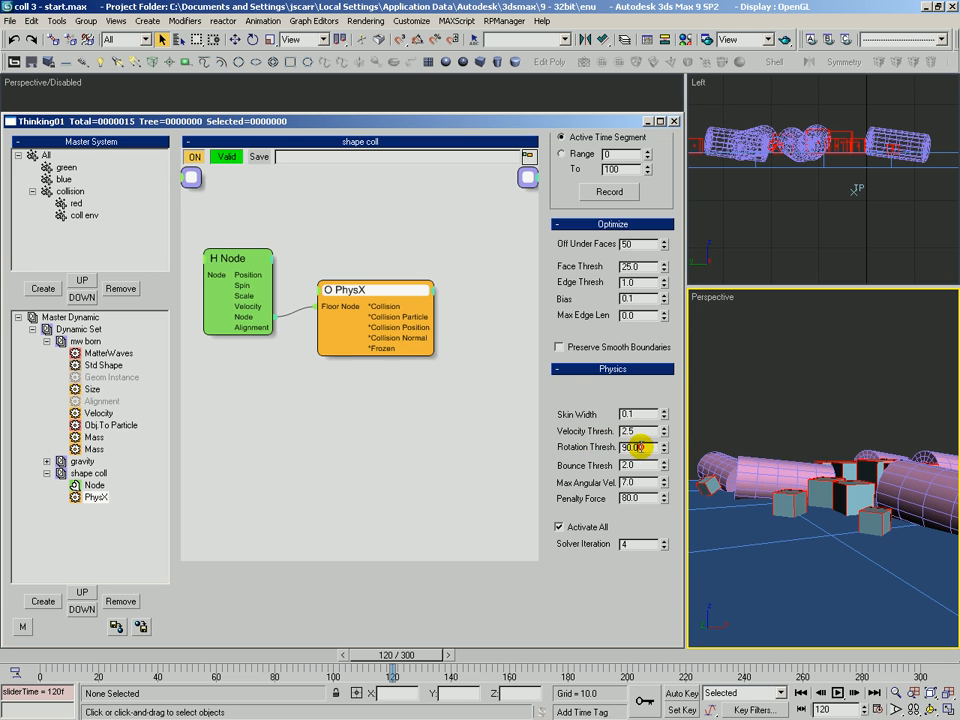
left_click(630, 464)
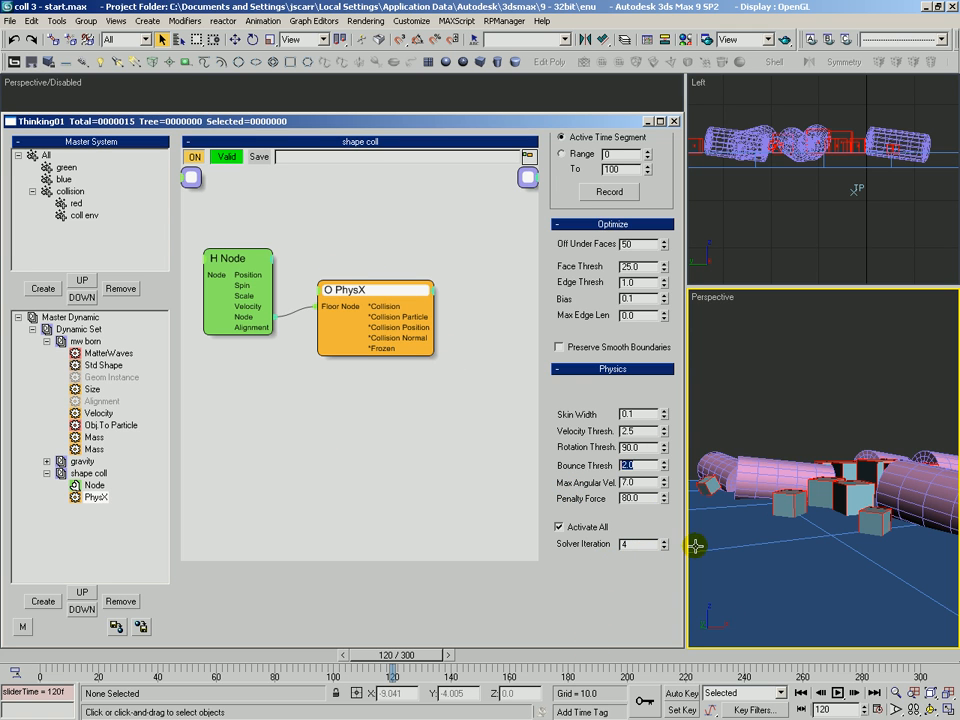
- Scrub the simulation to frame 57 and set the Solver Iteration to 90
left_click_drag(311, 655, 218, 657)
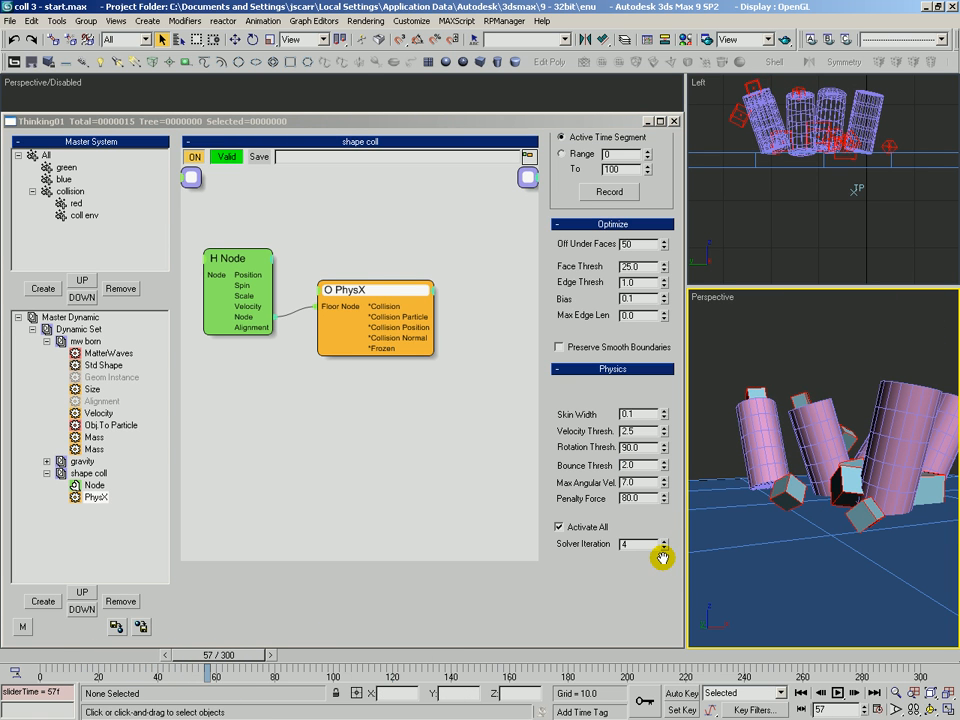
double_click(641, 545)
type("50")
key("Return")
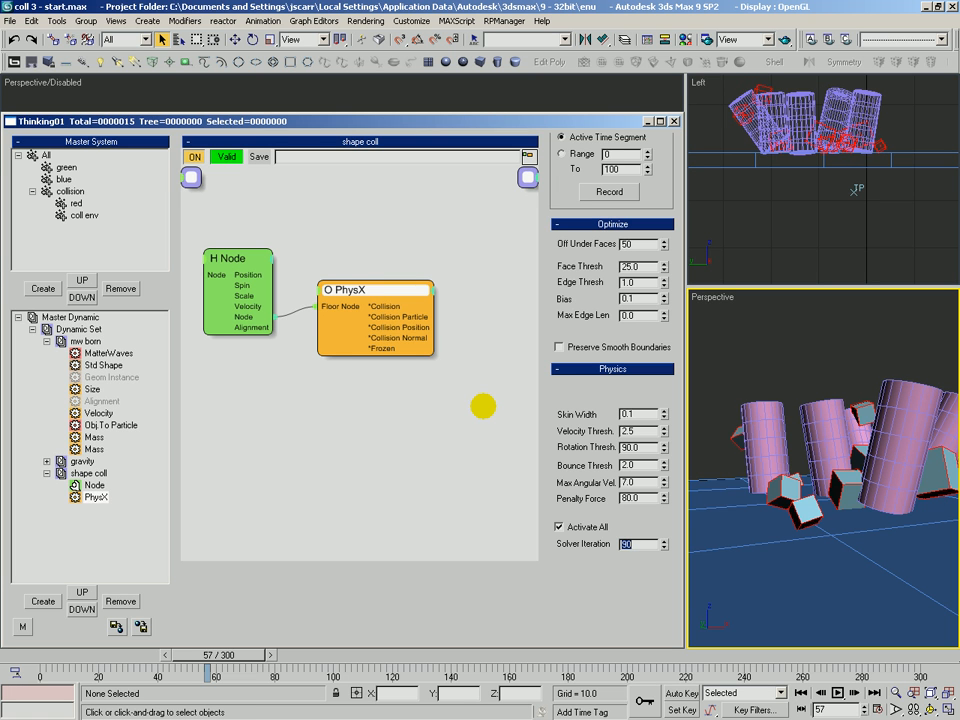
- Rewind the simulation to frame 0 and set the Solver Iteration to 4
left_click_drag(221, 655, 71, 589)
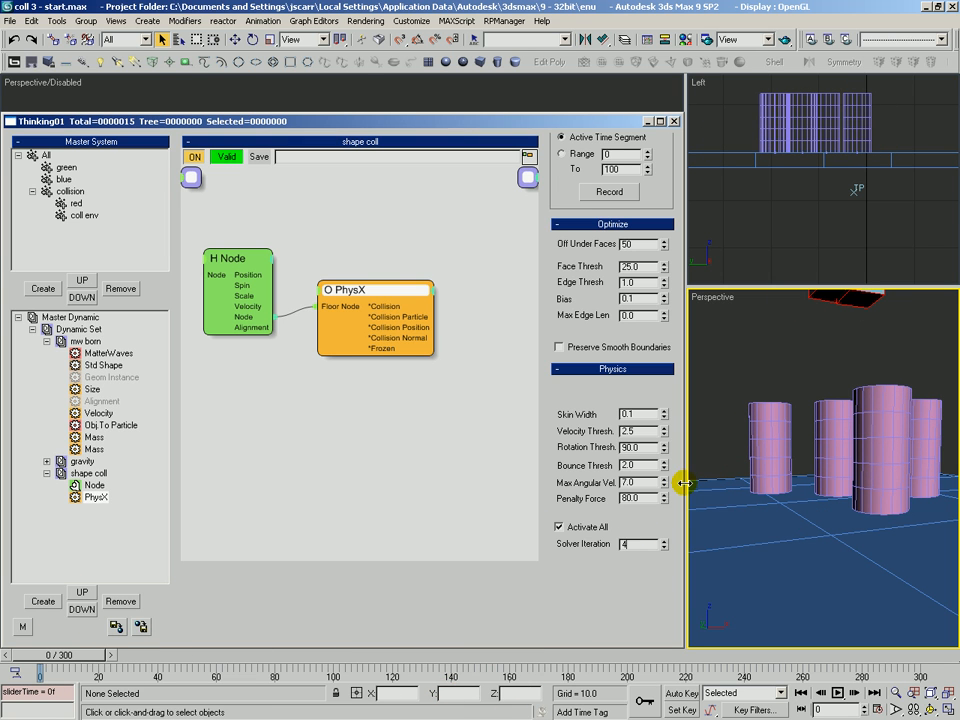
scroll(606, 414, "up", 4)
scroll(660, 358, "up", 5)
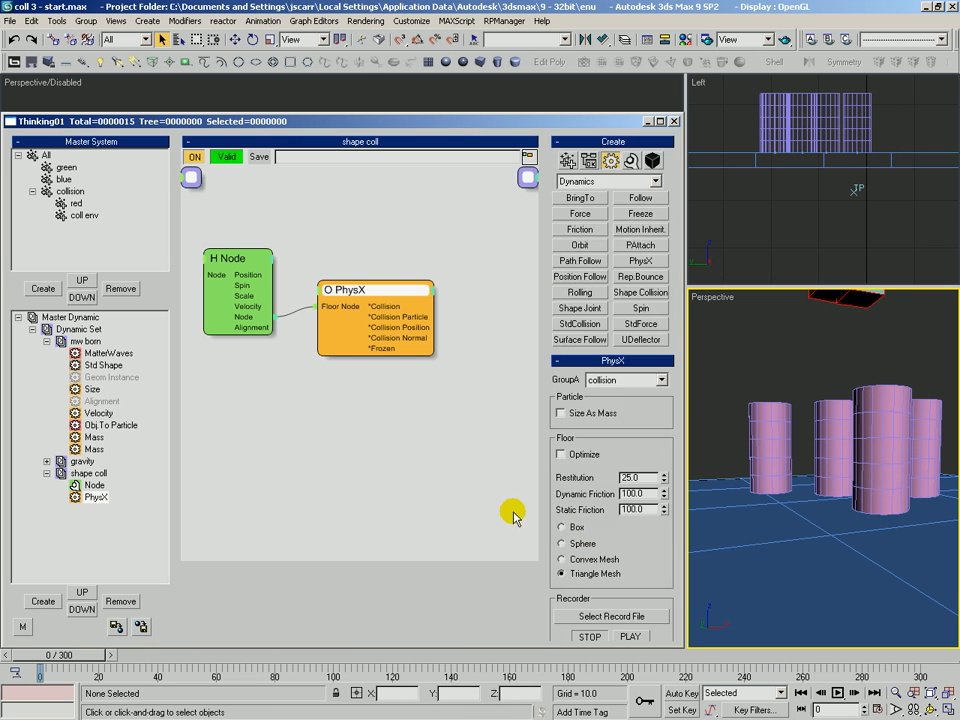
- Examine the shape collision and PhysX settings of the coll env and red particle groups
left_click(82, 215)
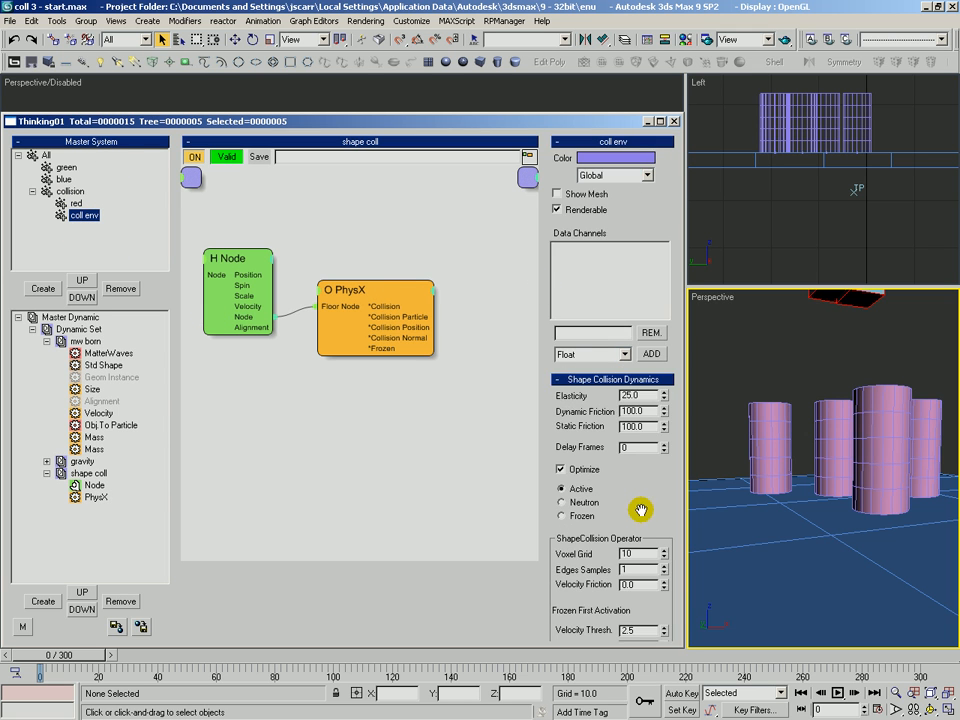
scroll(628, 568, "down", 6)
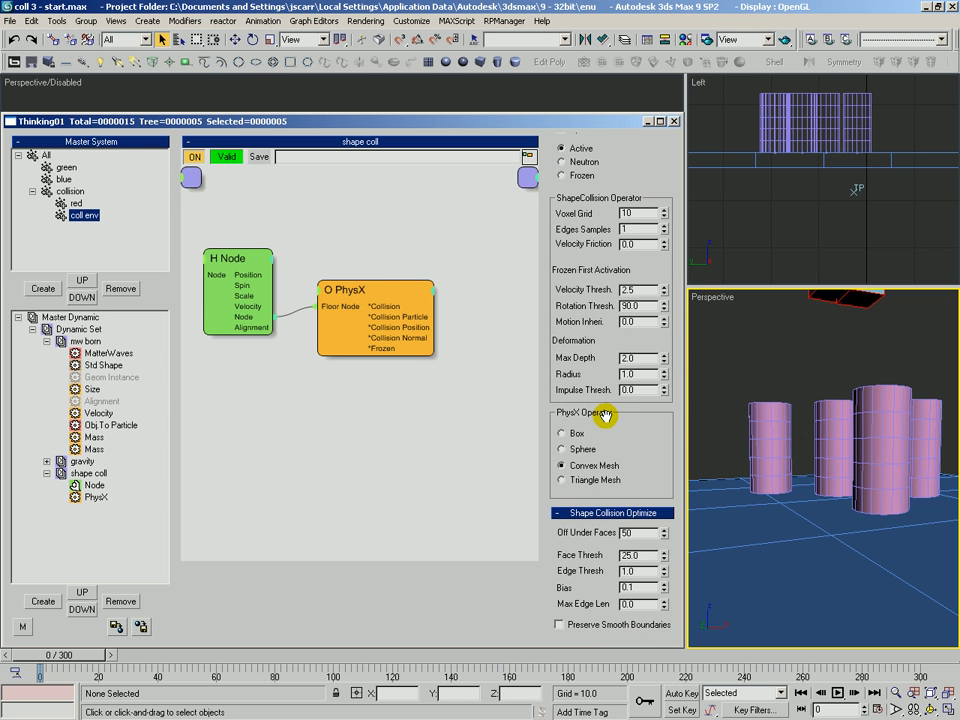
scroll(628, 392, "up", 5)
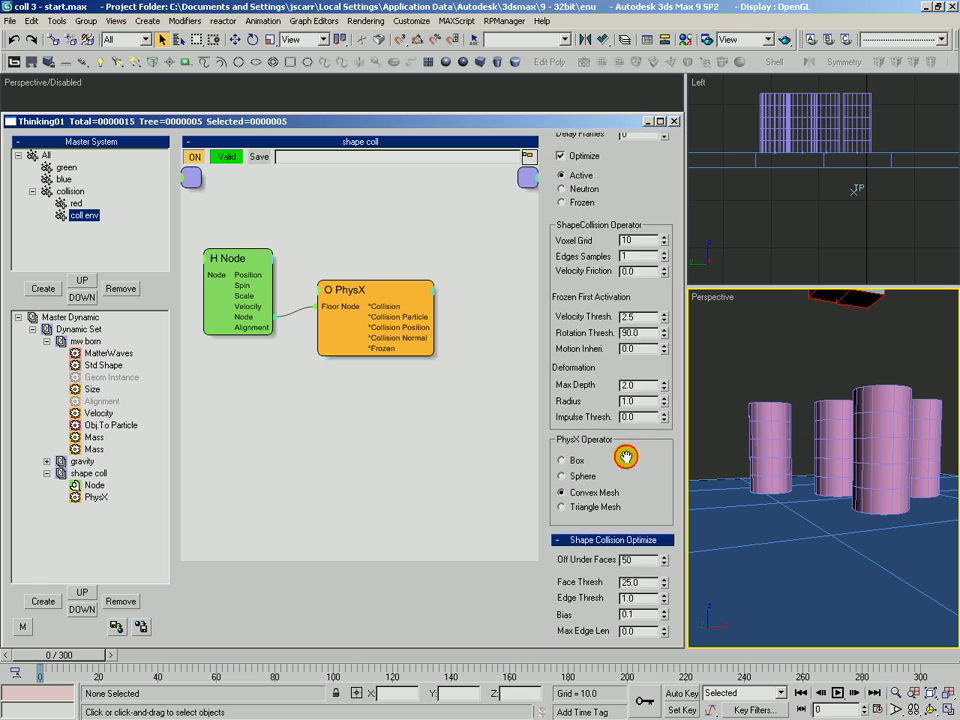
left_click(76, 203)
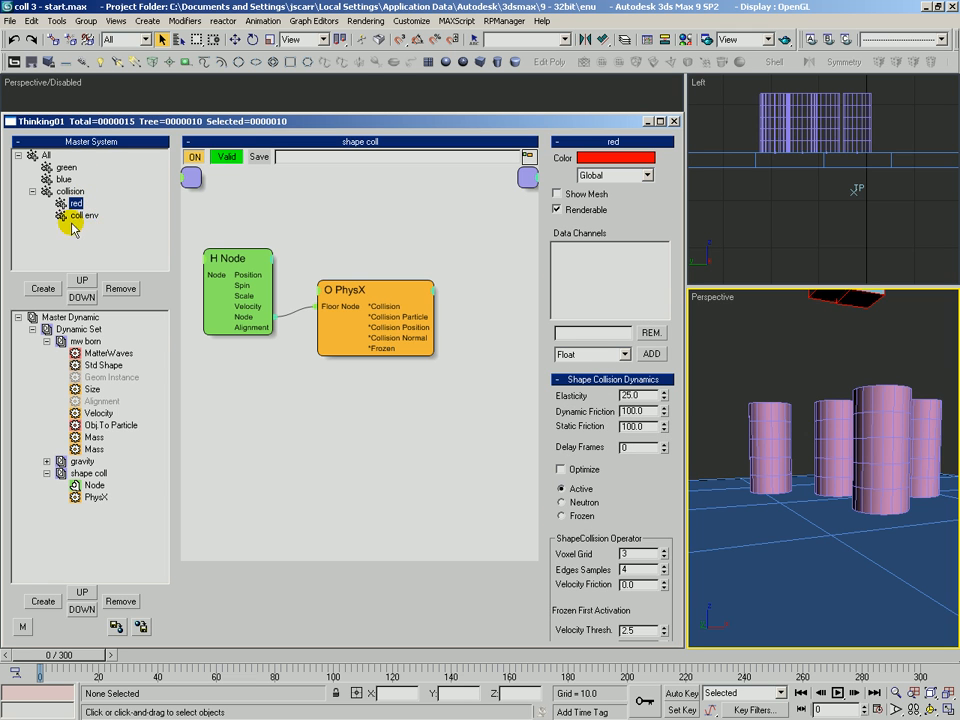
- Compare the red group's friction, ShapeCollision and mesh type settings with the Floor settings of the PhysX operator
scroll(622, 449, "down", 10)
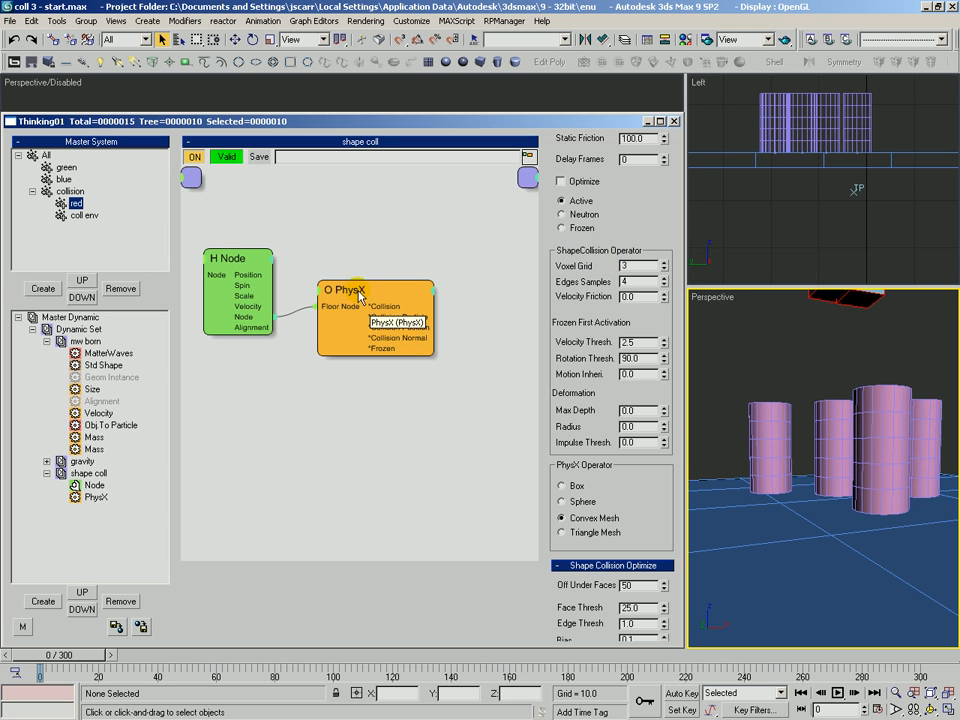
scroll(640, 470, "down", 2)
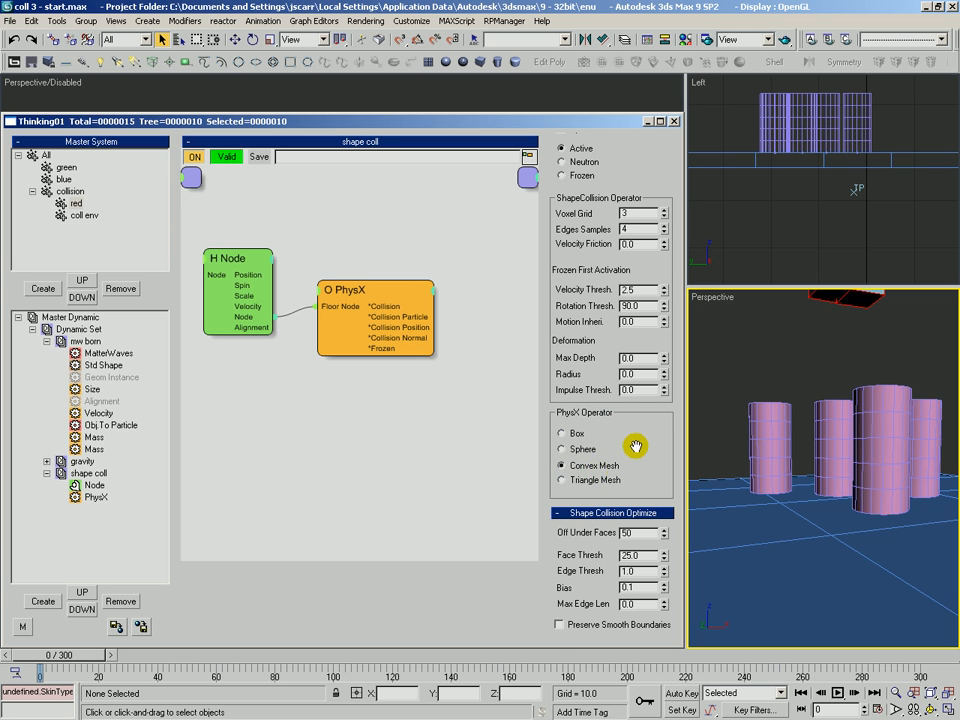
scroll(634, 480, "up", 6)
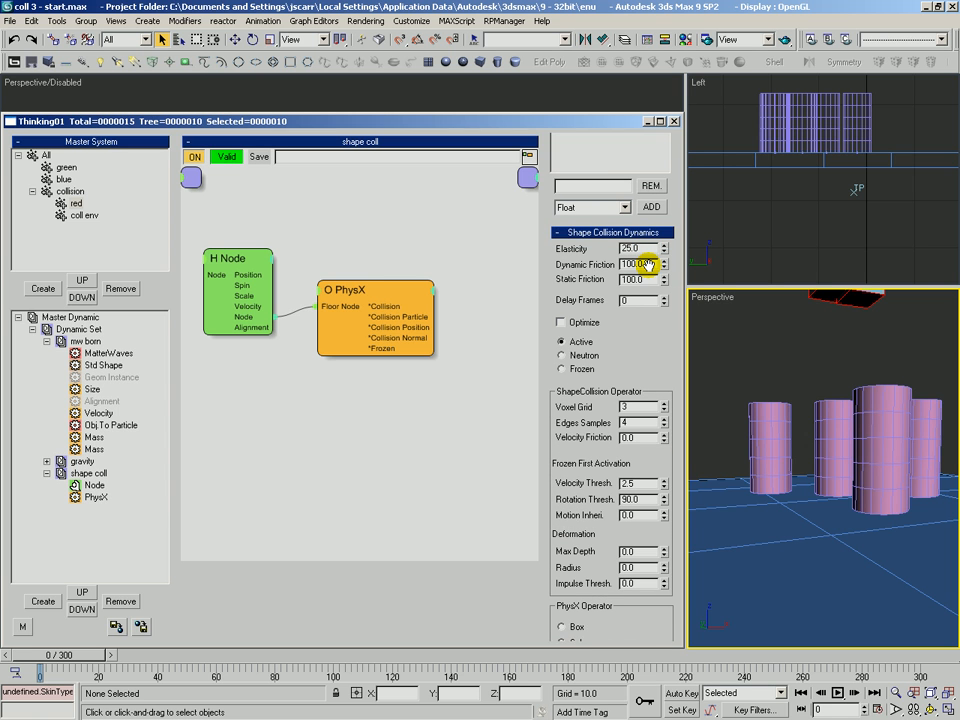
scroll(648, 263, "down", 1)
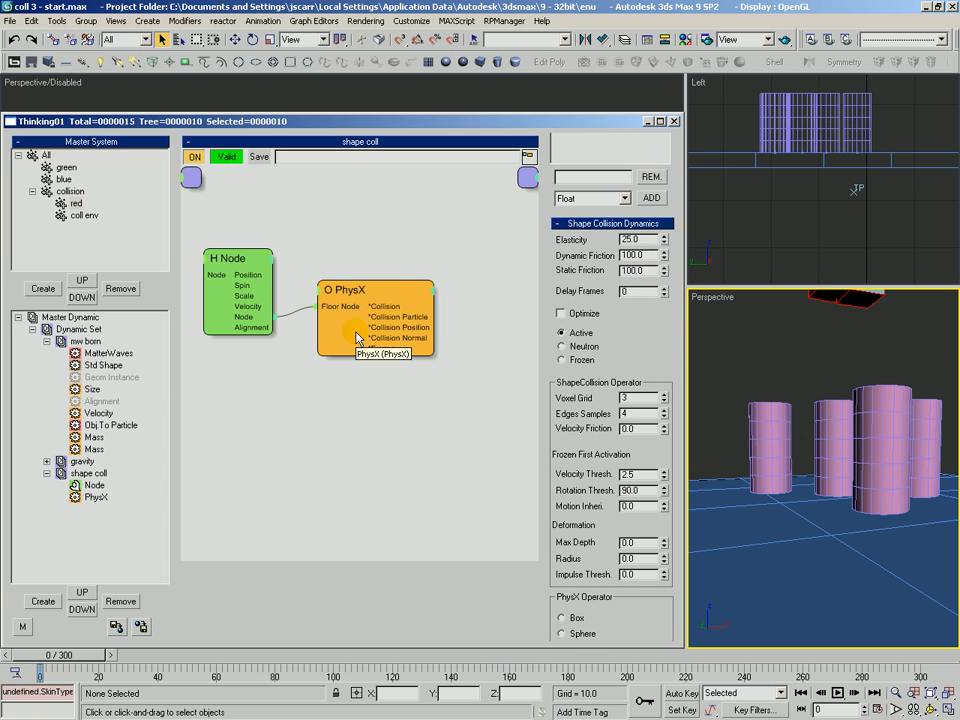
left_click_drag(381, 289, 371, 292)
scroll(611, 453, "down", 5)
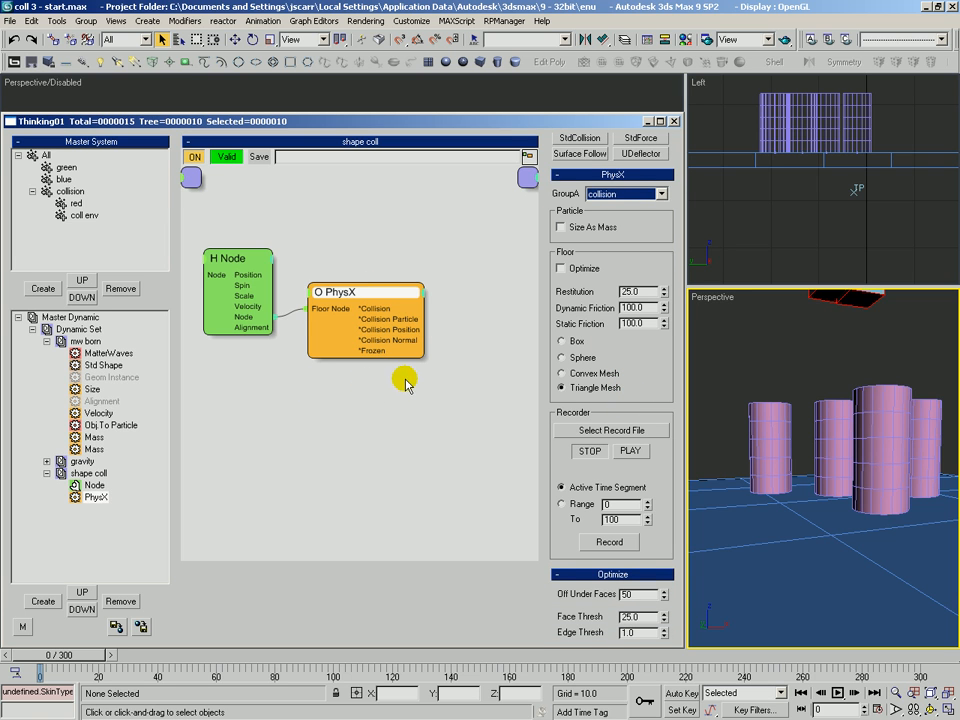
scroll(648, 290, "up", 5)
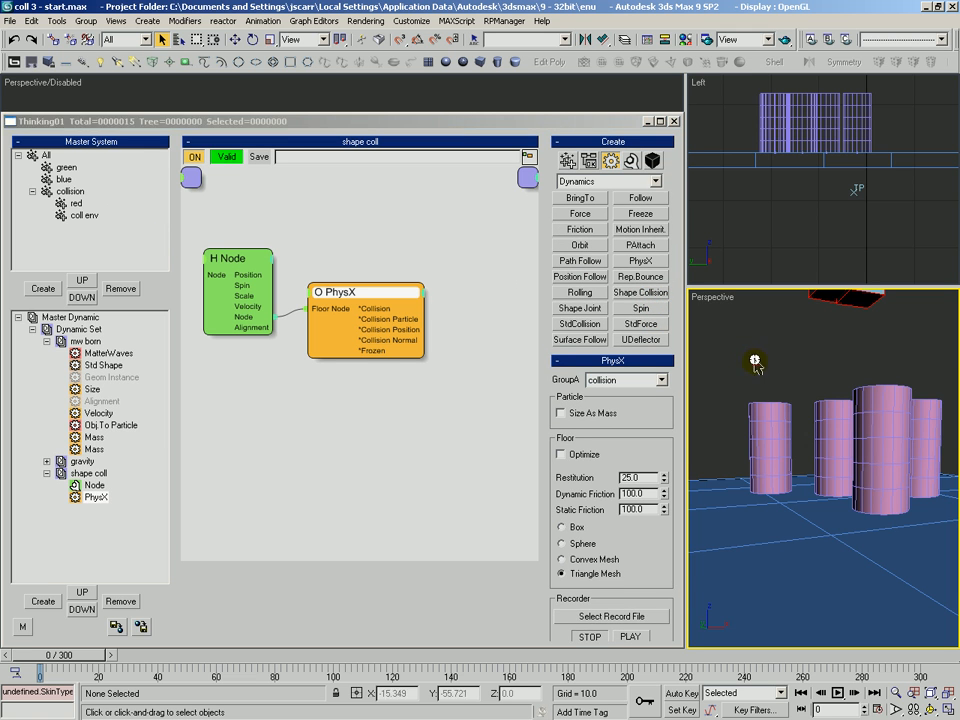
- Create a TP Joint helper in the Left view, below the floor and the cylinders
key("3")
left_click(74, 136)
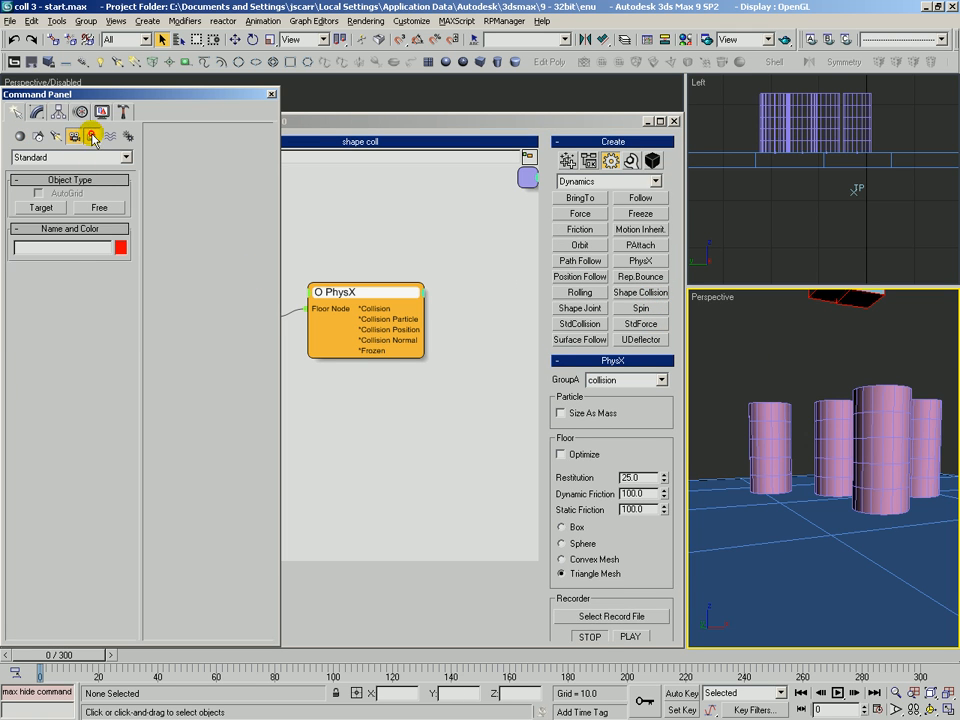
left_click(92, 136)
left_click(62, 158)
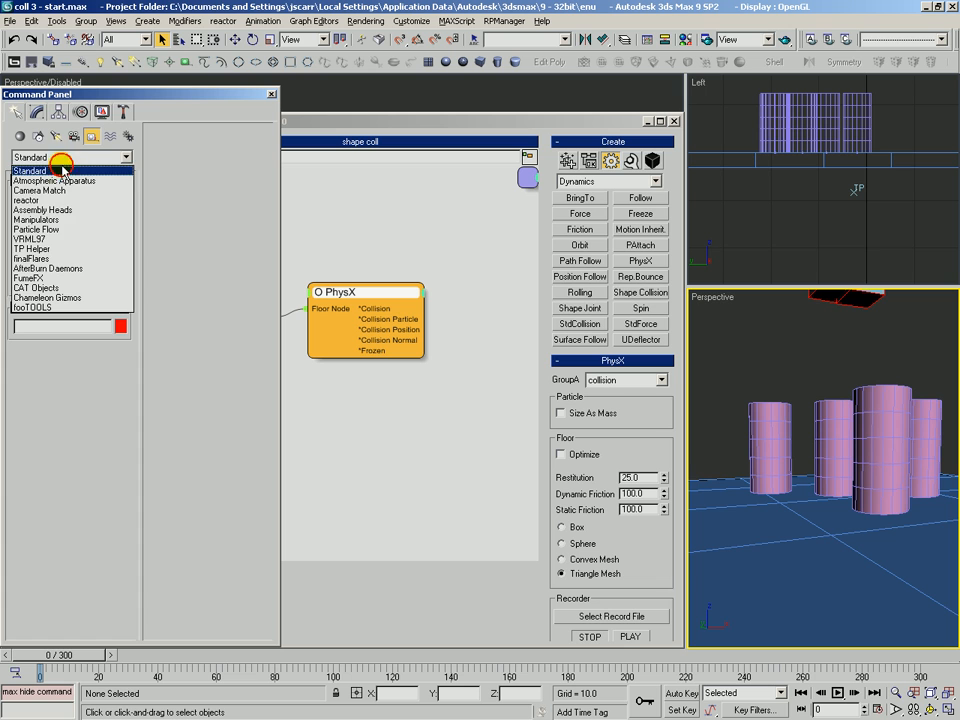
left_click(42, 249)
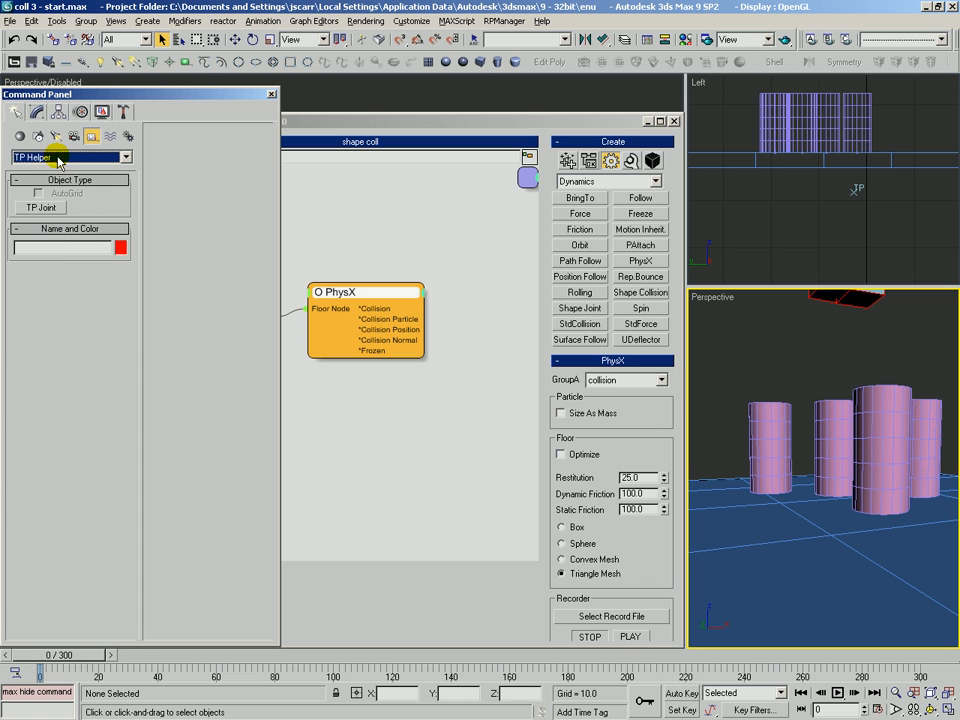
left_click(45, 208)
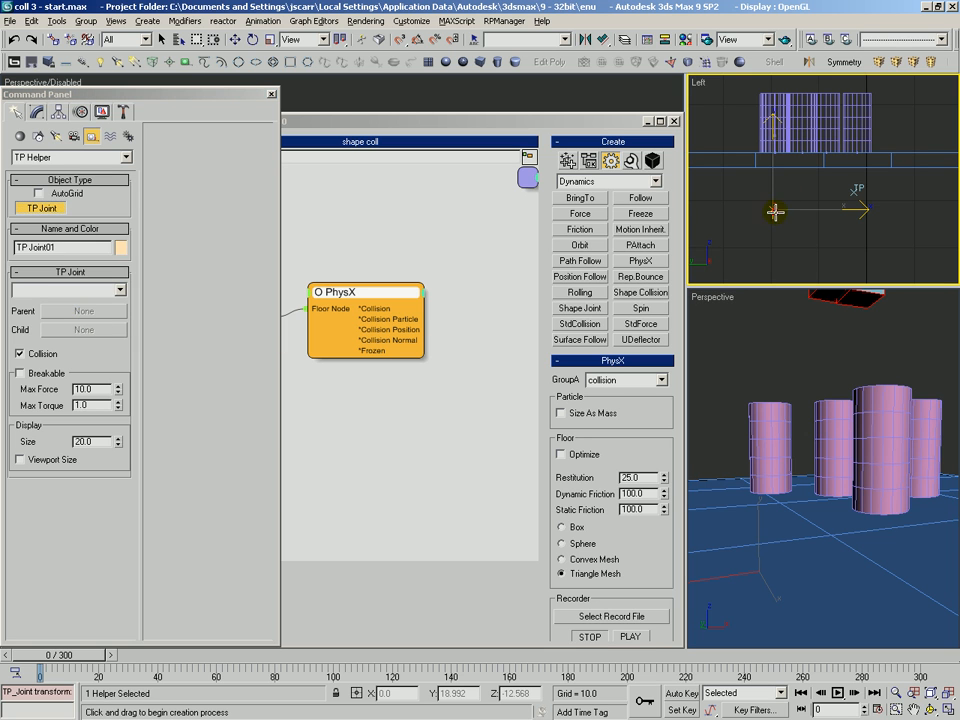
left_click(772, 210)
- Examine the joint types offered for the TP Joint helper, from Revolute to Fixed
left_click(37, 111)
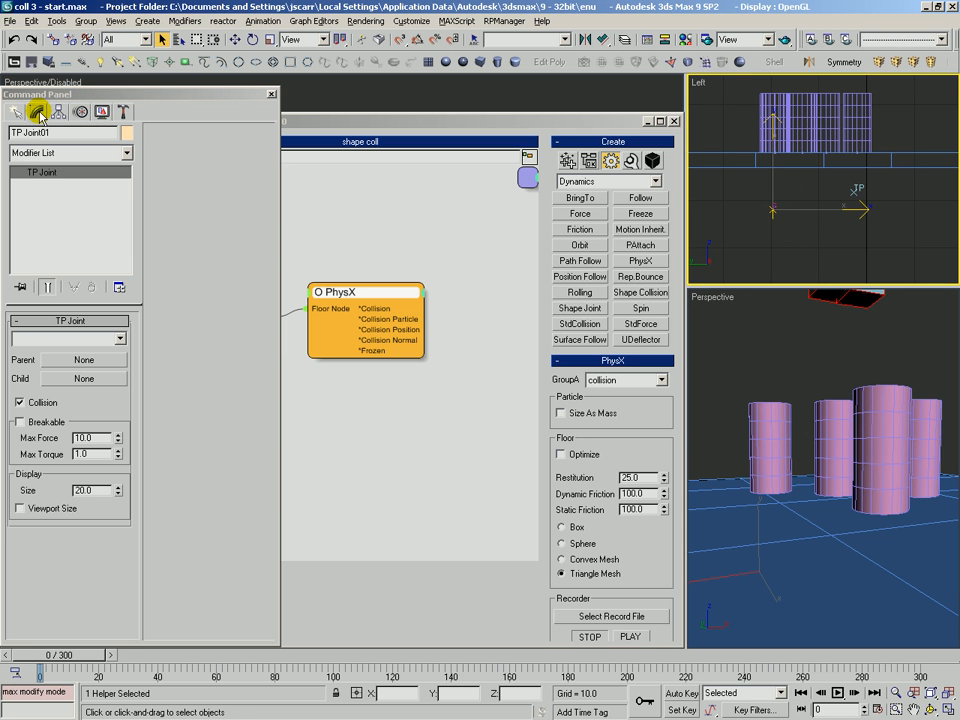
left_click(60, 338)
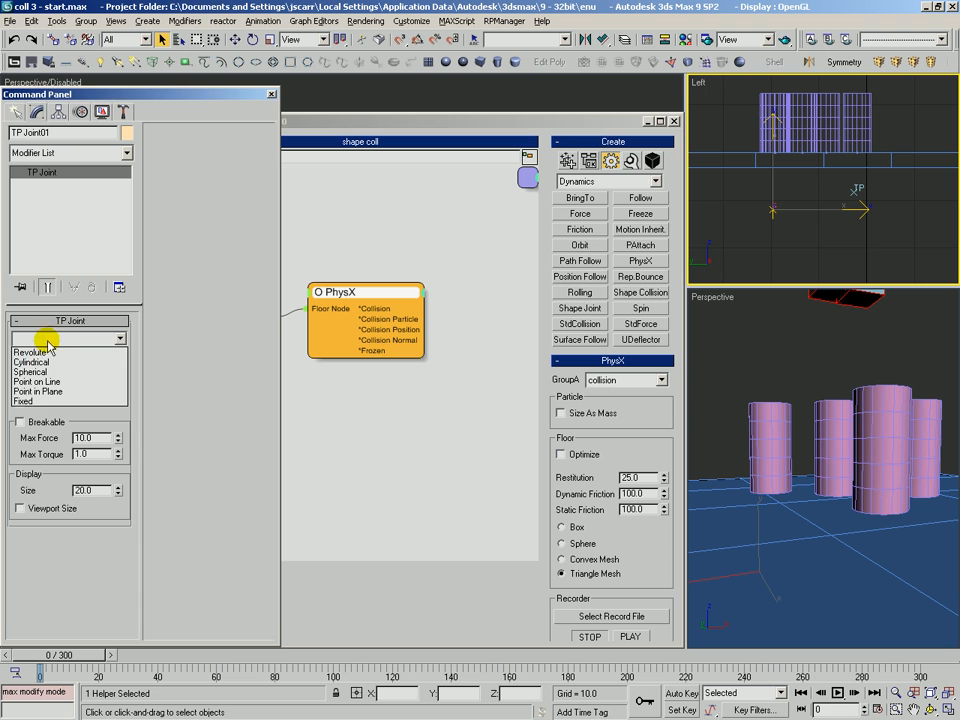
left_click(42, 368)
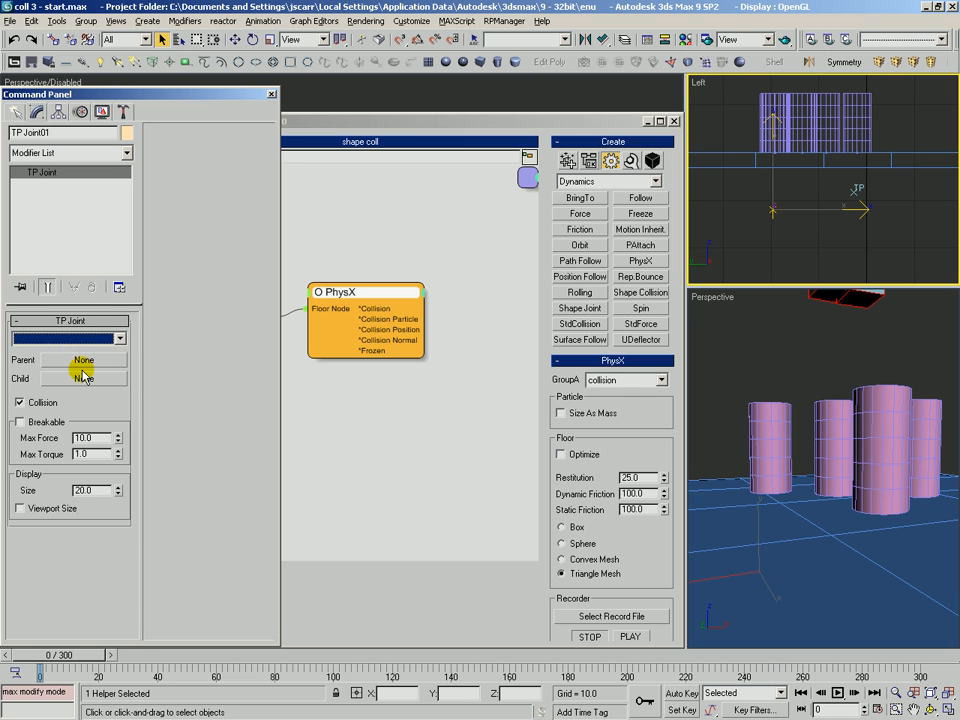
left_click(60, 340)
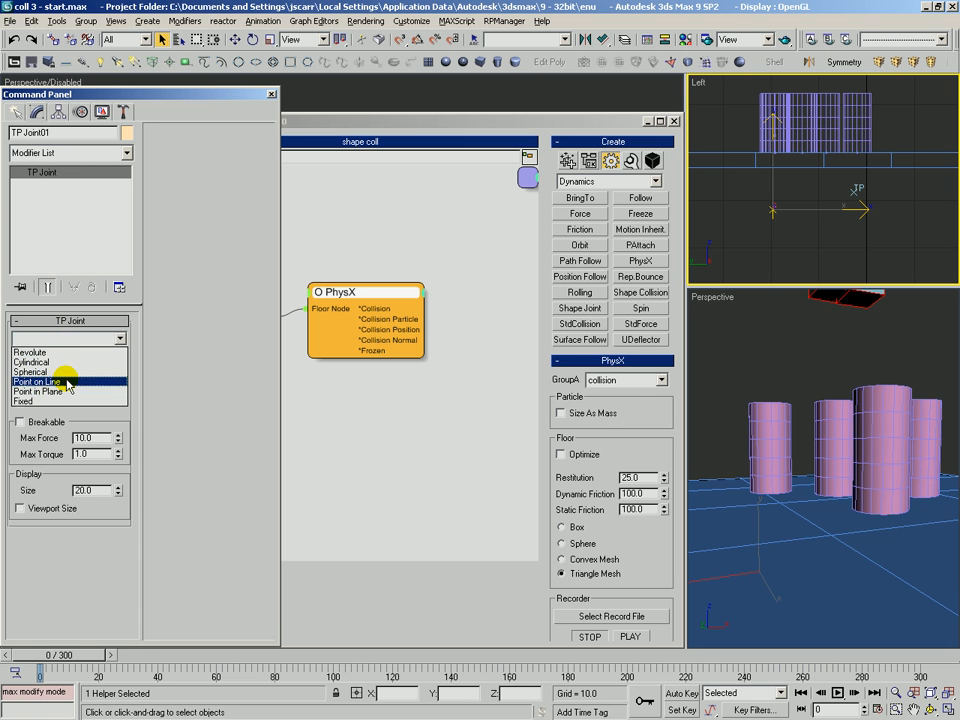
left_click(30, 352)
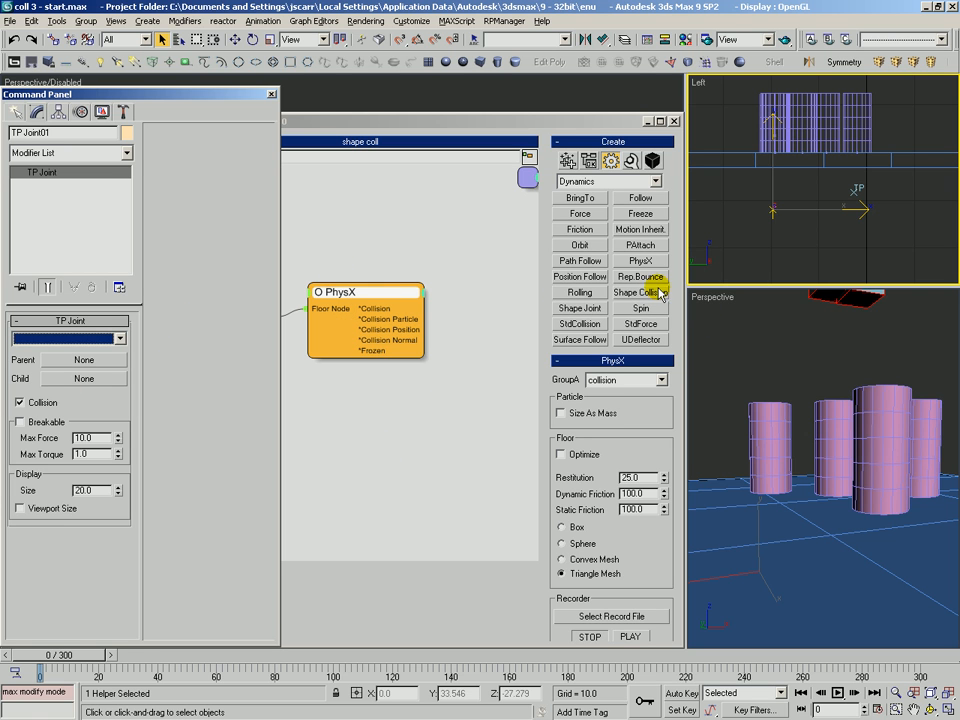
- Remove the TP Joint helper and return to the PhysX operator's Optimize and Physics settings
left_click(782, 231)
left_click(318, 370)
left_click(322, 350)
scroll(666, 294, "down", 10)
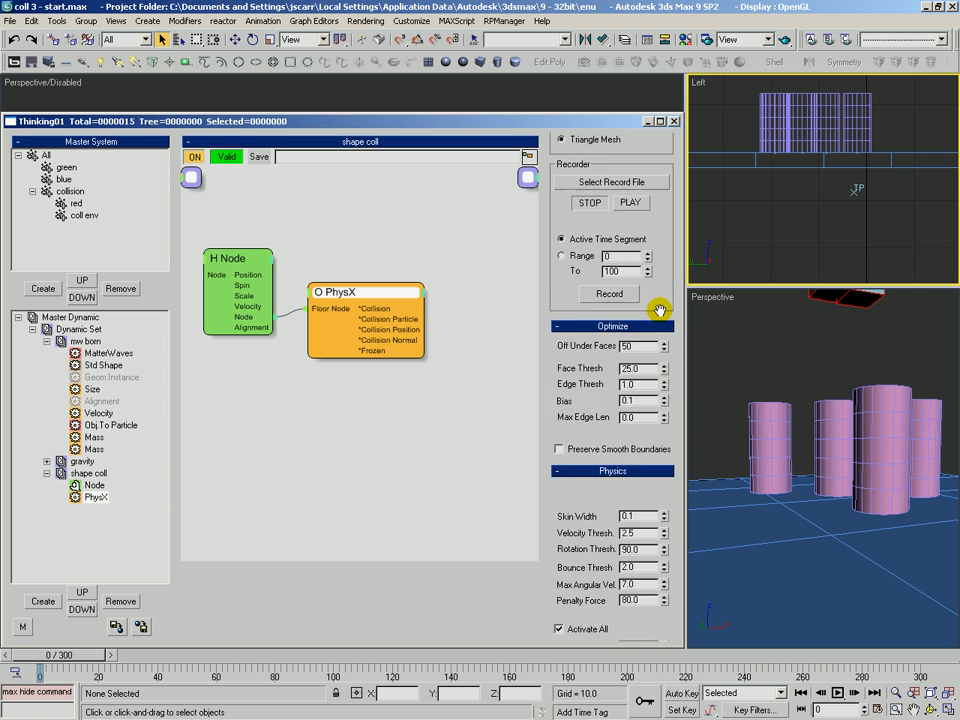